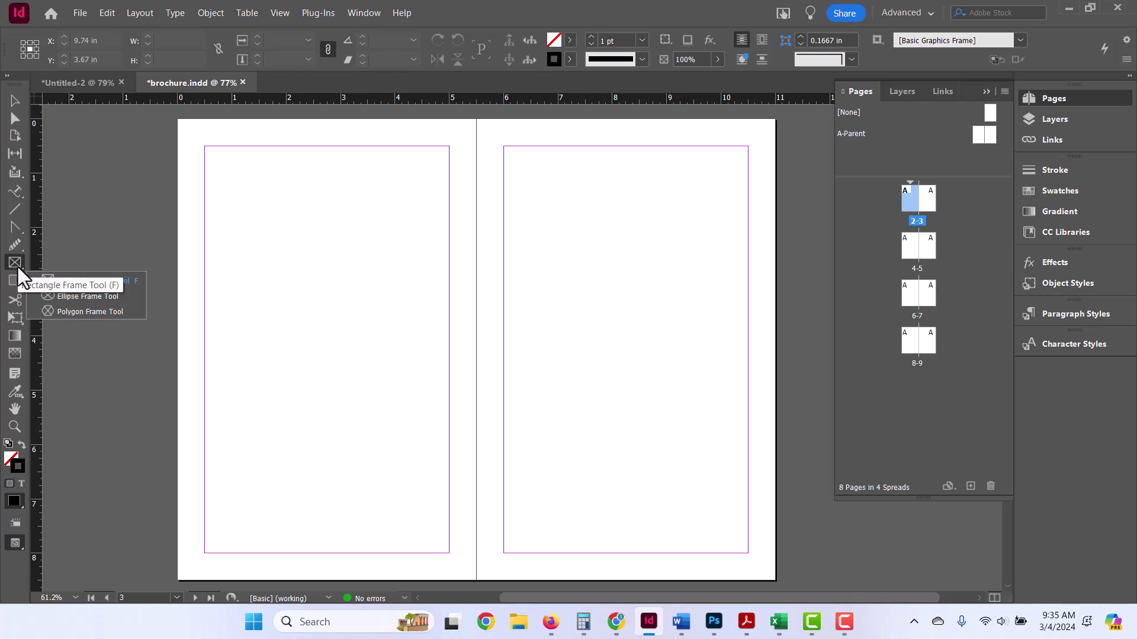
Step: Keep the Advanced workspace and draw a rectangular graphics frame about 4.5 by 3.59 in from the upper-left margin corner of page 3
{"action": "left_click", "coordinate": [927, 13]}
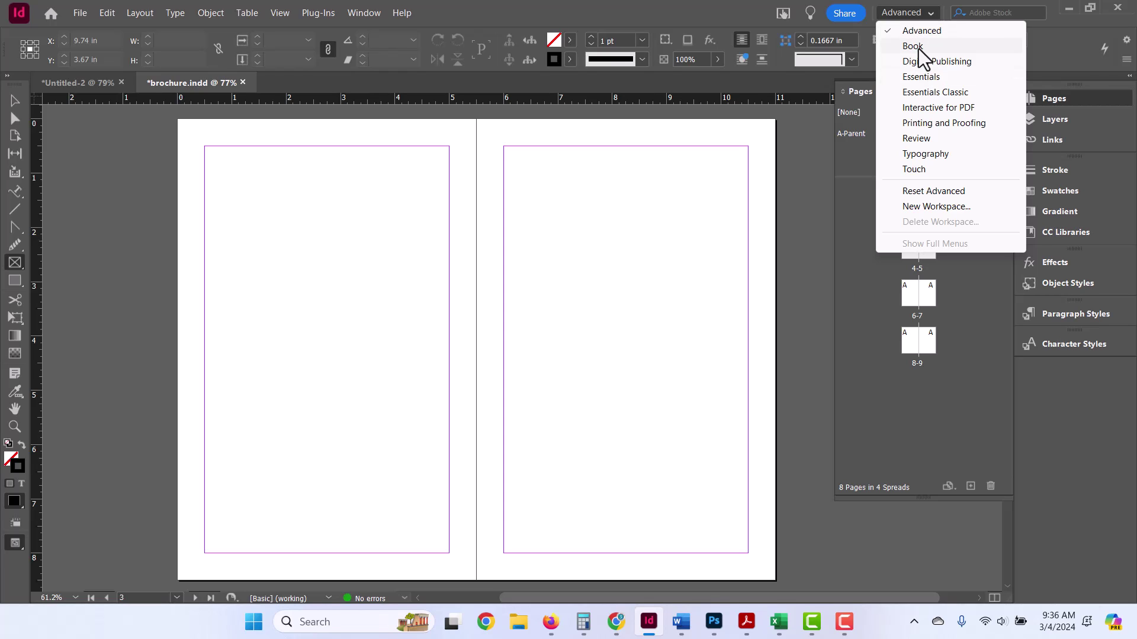
{"action": "left_click", "coordinate": [920, 32]}
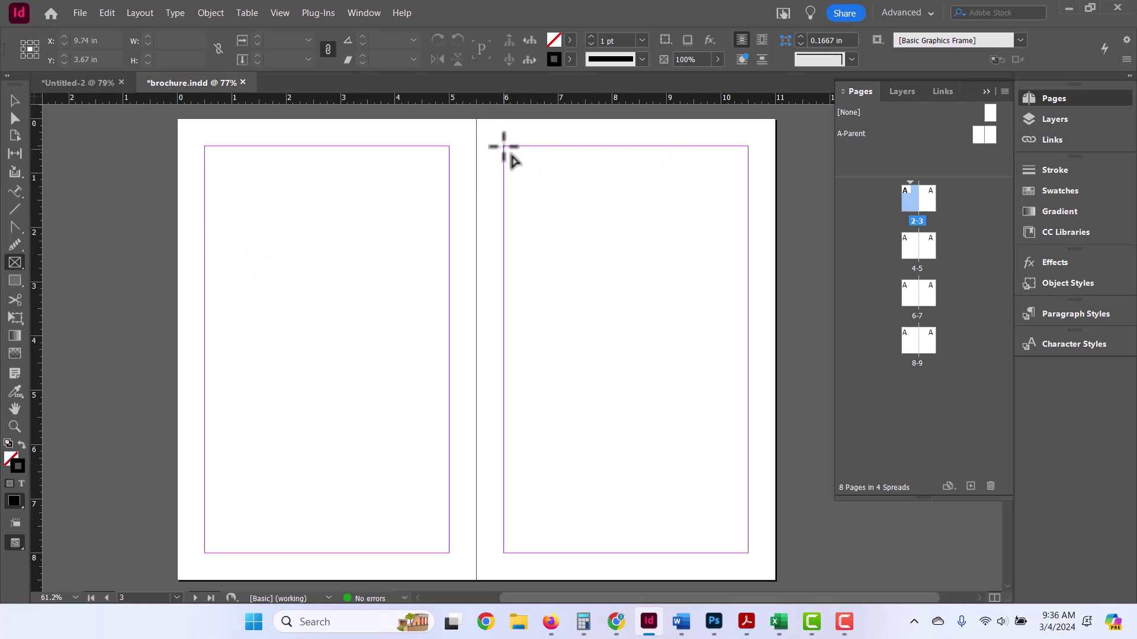
{"action": "left_click_drag", "start_coordinate": [504, 146], "coordinate": [748, 341]}
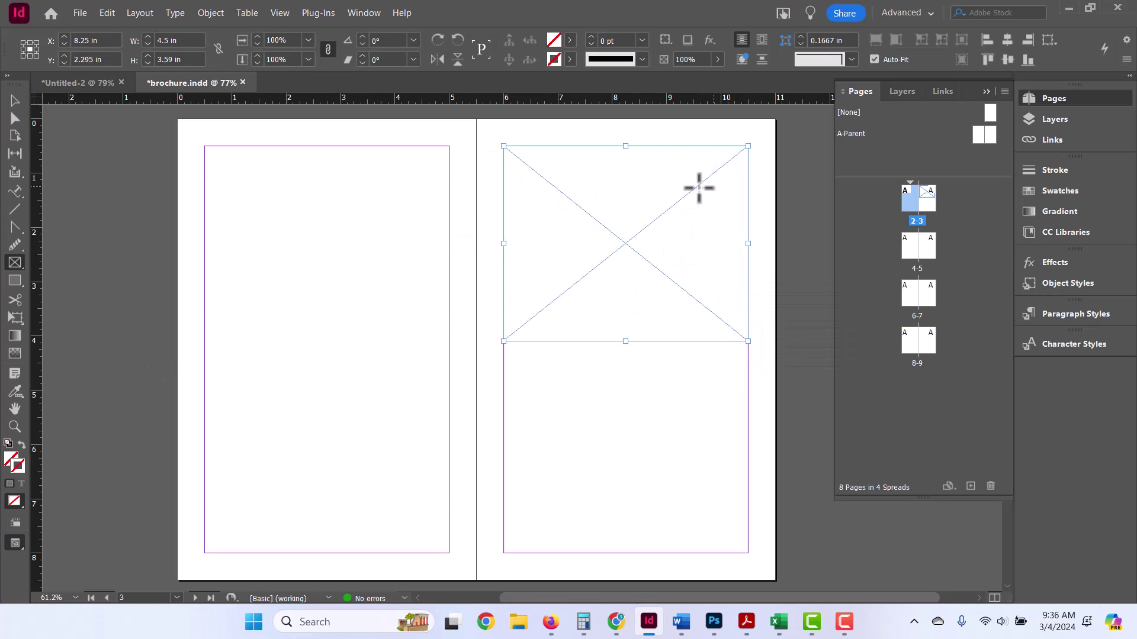
Step: Draw a plain rectangle about 4.5 by 1.04 in across the margins just below the graphics frame
{"action": "left_click", "coordinate": [12, 283]}
{"action": "left_click_drag", "start_coordinate": [504, 354], "coordinate": [748, 409]}
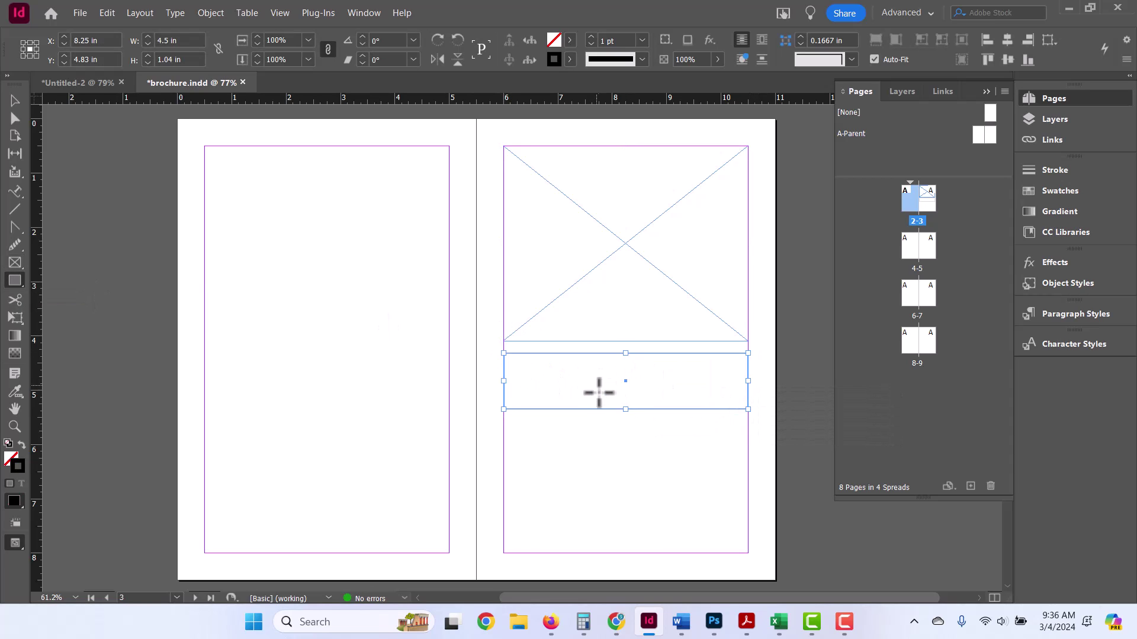
{"action": "key", "text": "v"}
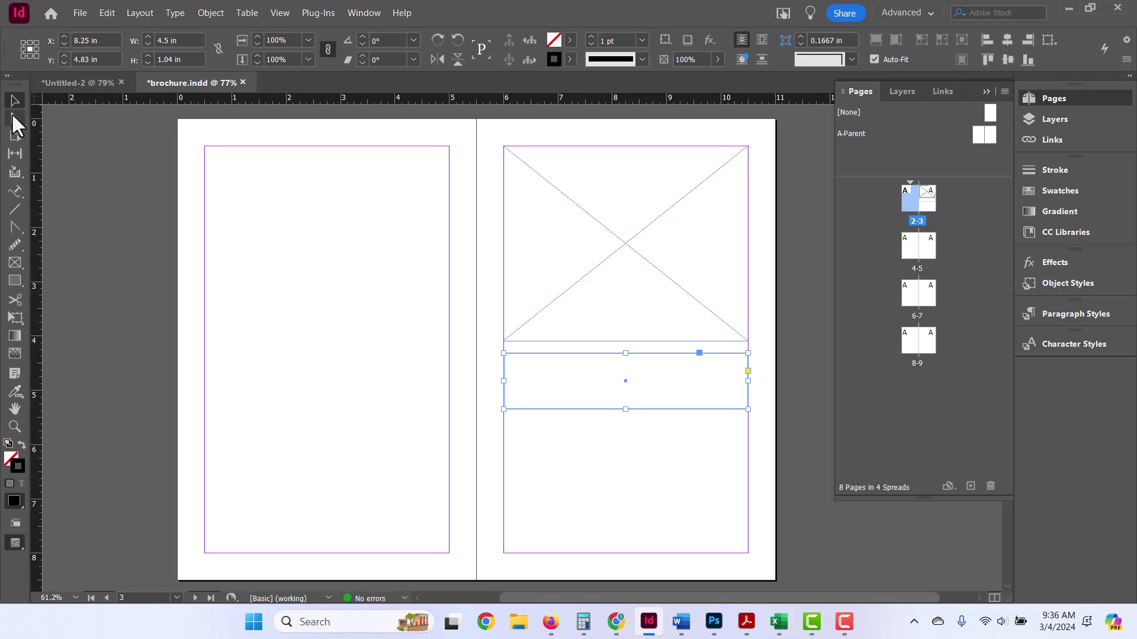
Step: Compare selecting the unfilled rectangle by its stroke with selecting the graphics frame from inside its area
{"action": "left_click", "coordinate": [592, 422]}
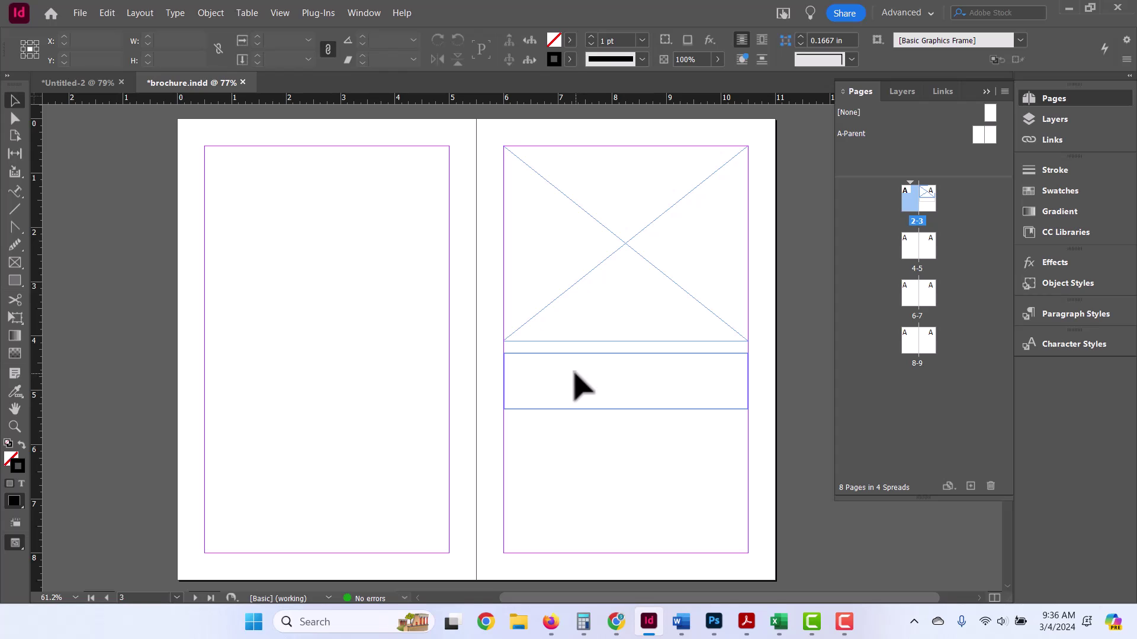
{"action": "left_click", "coordinate": [503, 390]}
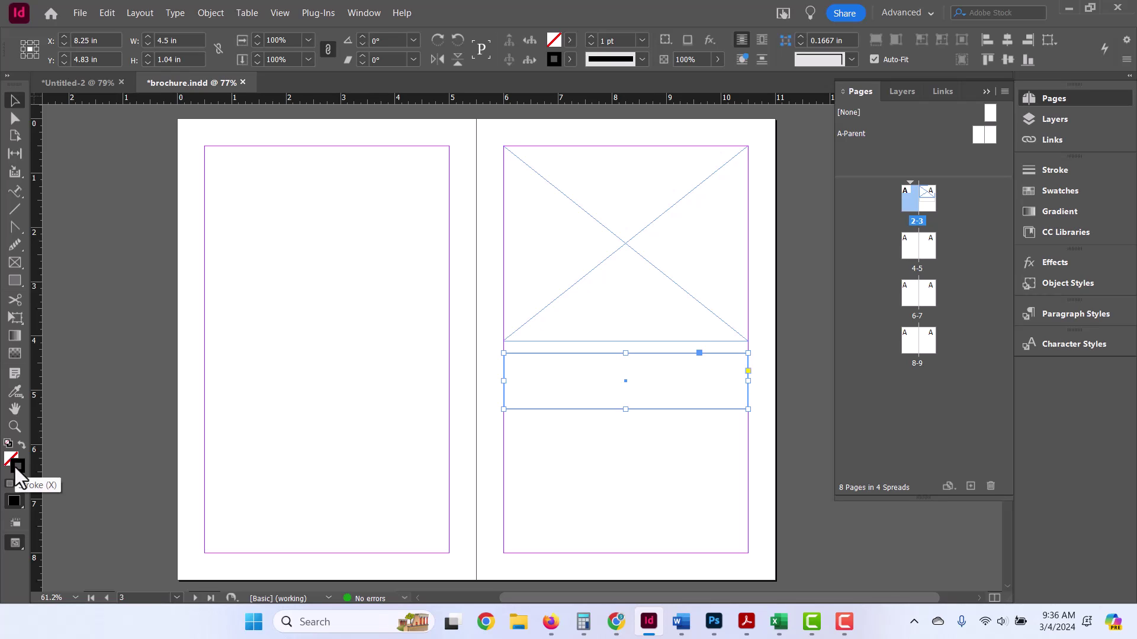
{"action": "left_click", "coordinate": [655, 441]}
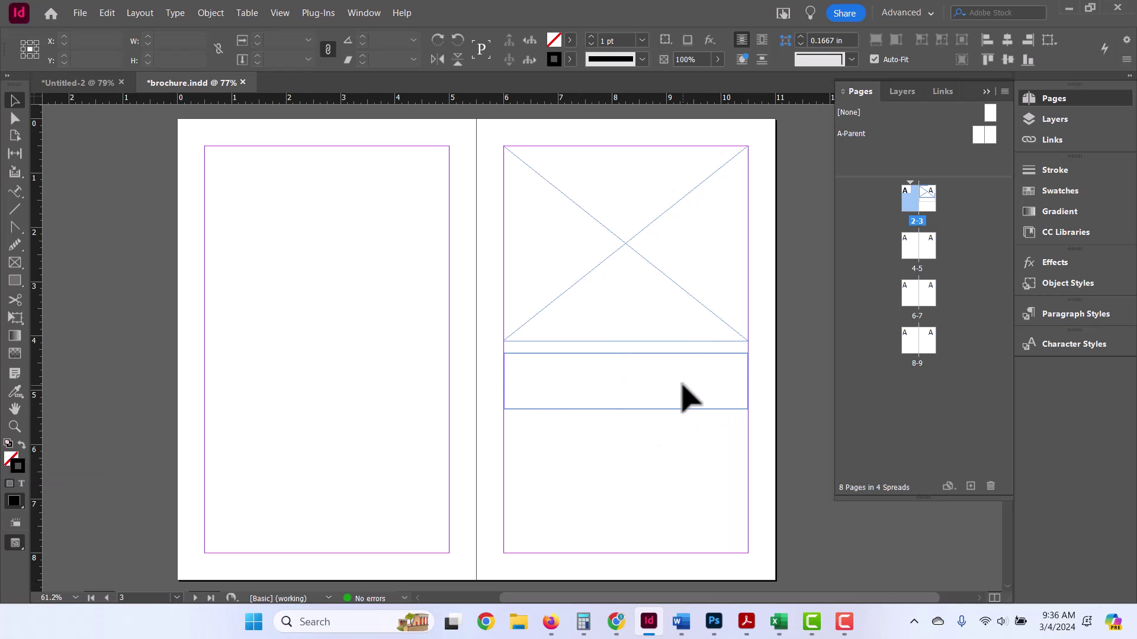
{"action": "left_click", "coordinate": [688, 354]}
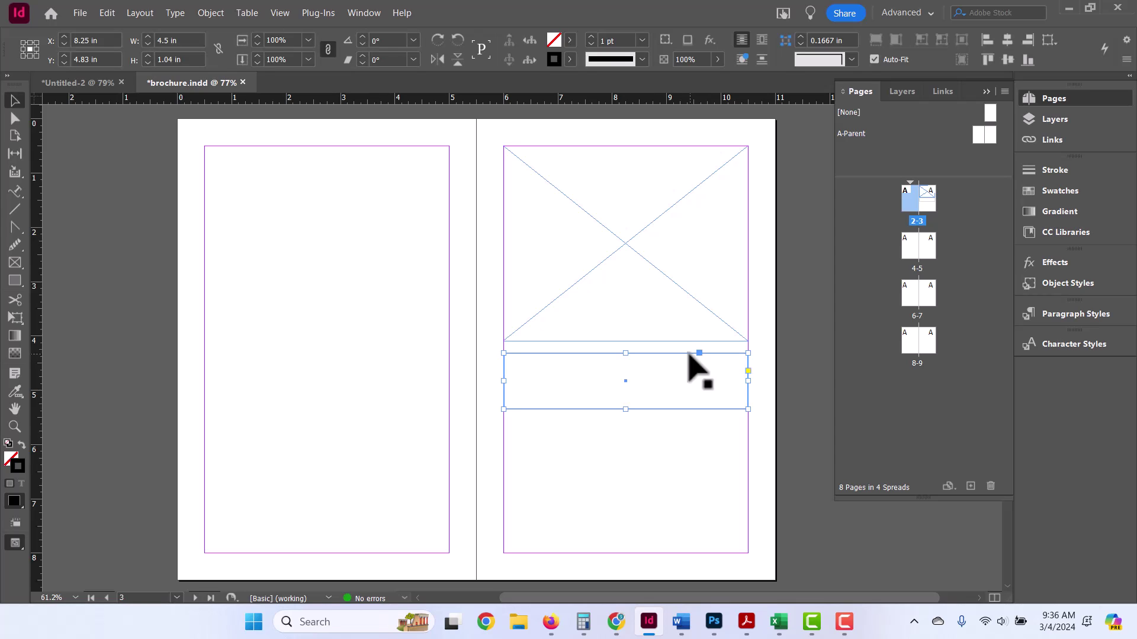
{"action": "left_click", "coordinate": [678, 474]}
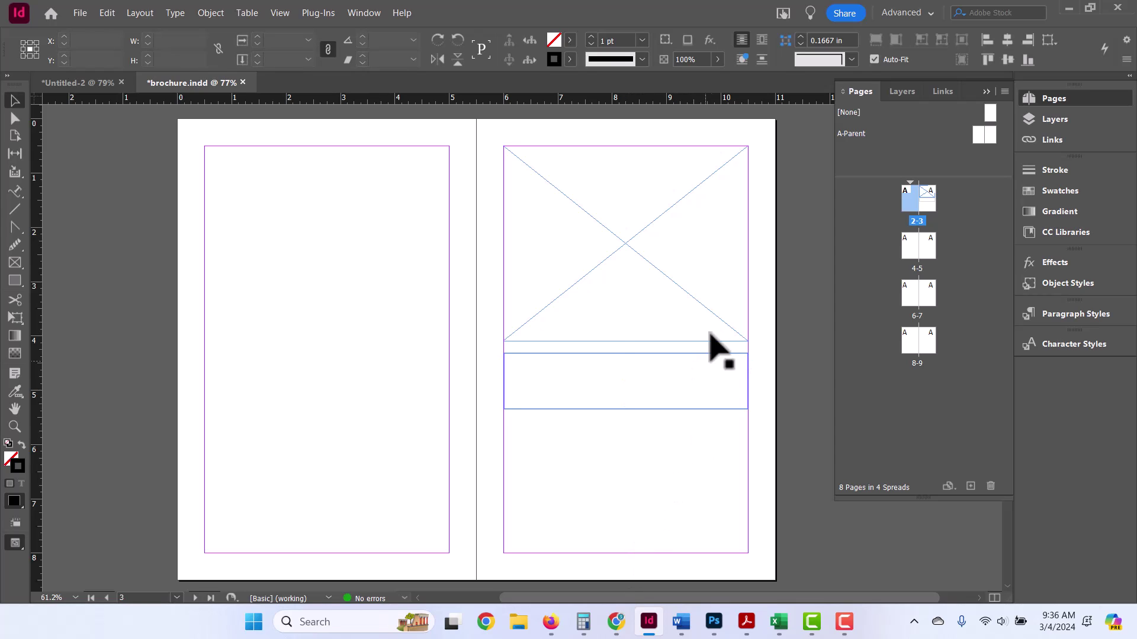
{"action": "left_click", "coordinate": [668, 306]}
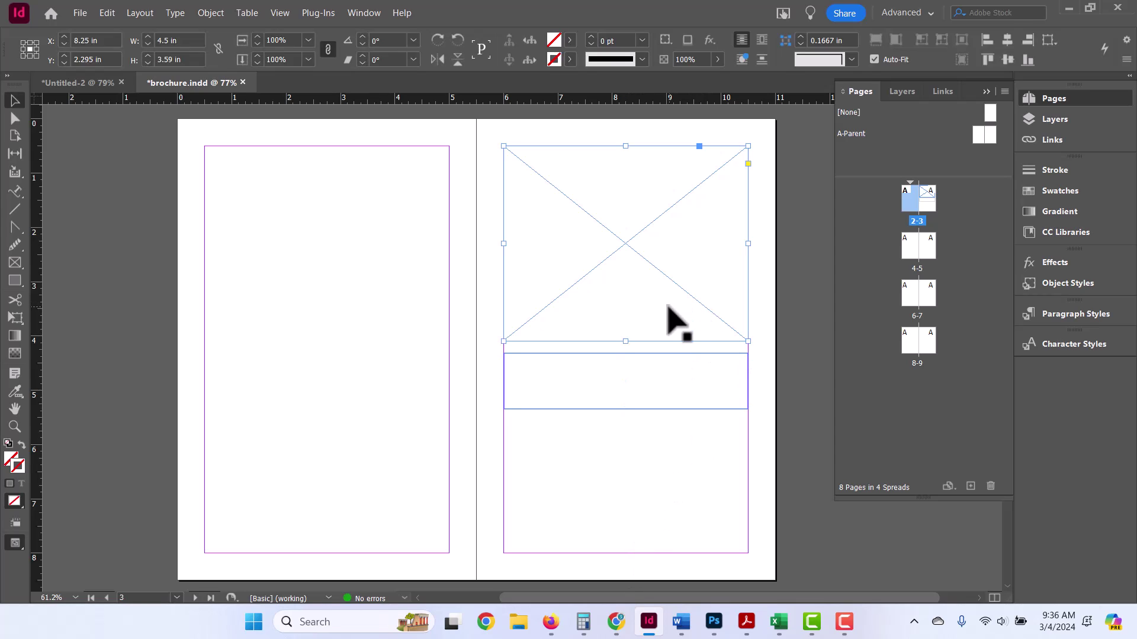
{"action": "left_click", "coordinate": [492, 286]}
{"action": "left_click", "coordinate": [541, 266]}
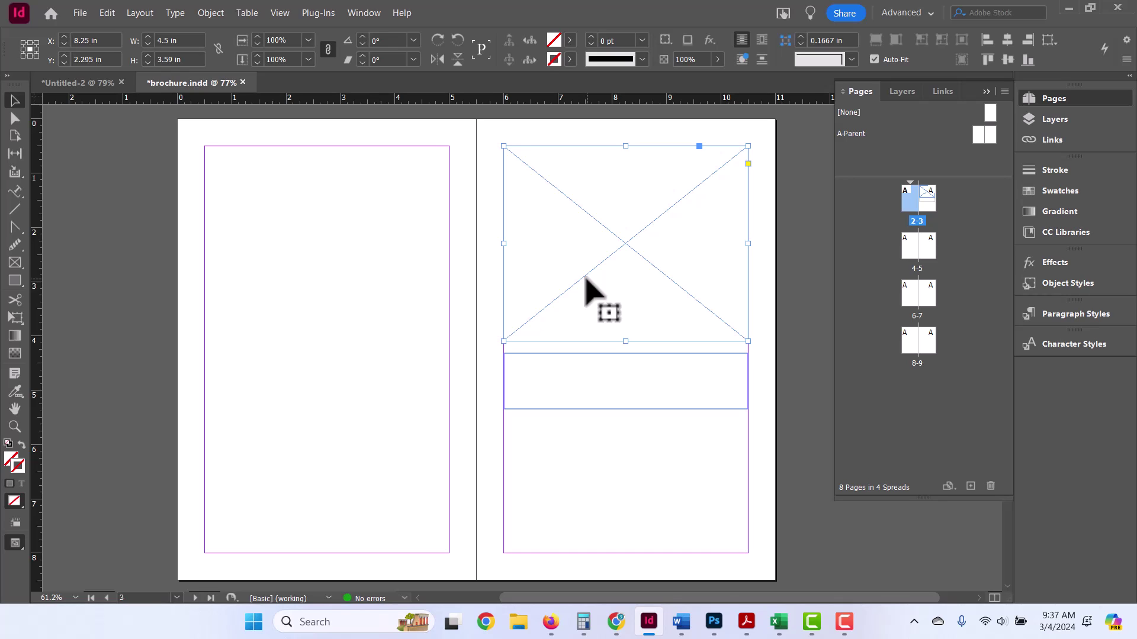
{"action": "left_click", "coordinate": [562, 353]}
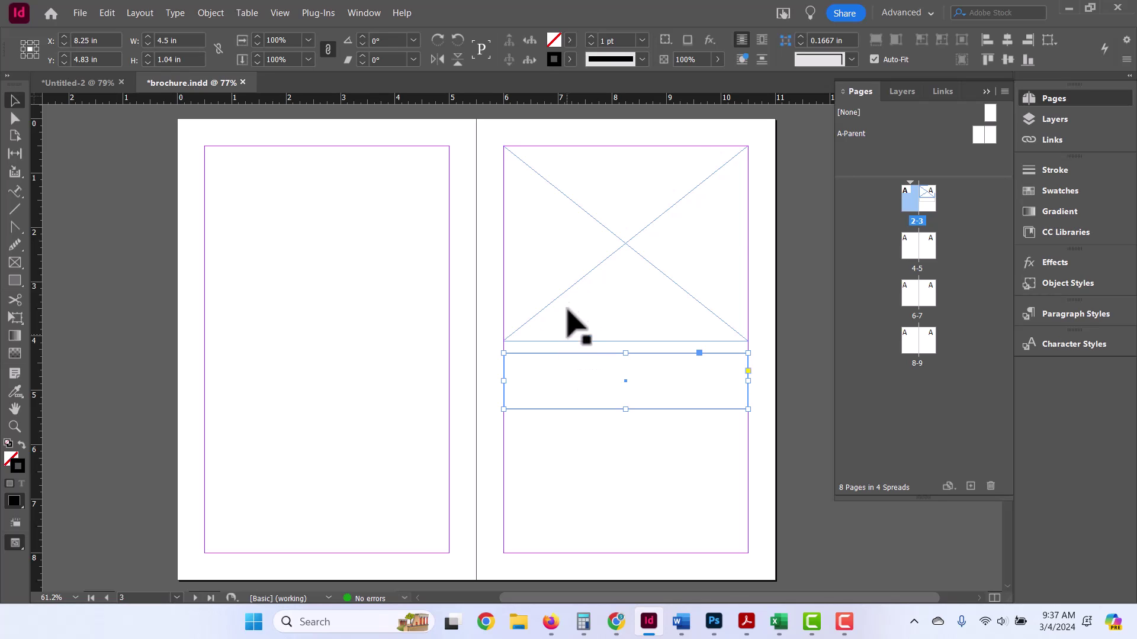
{"action": "left_click", "coordinate": [567, 288]}
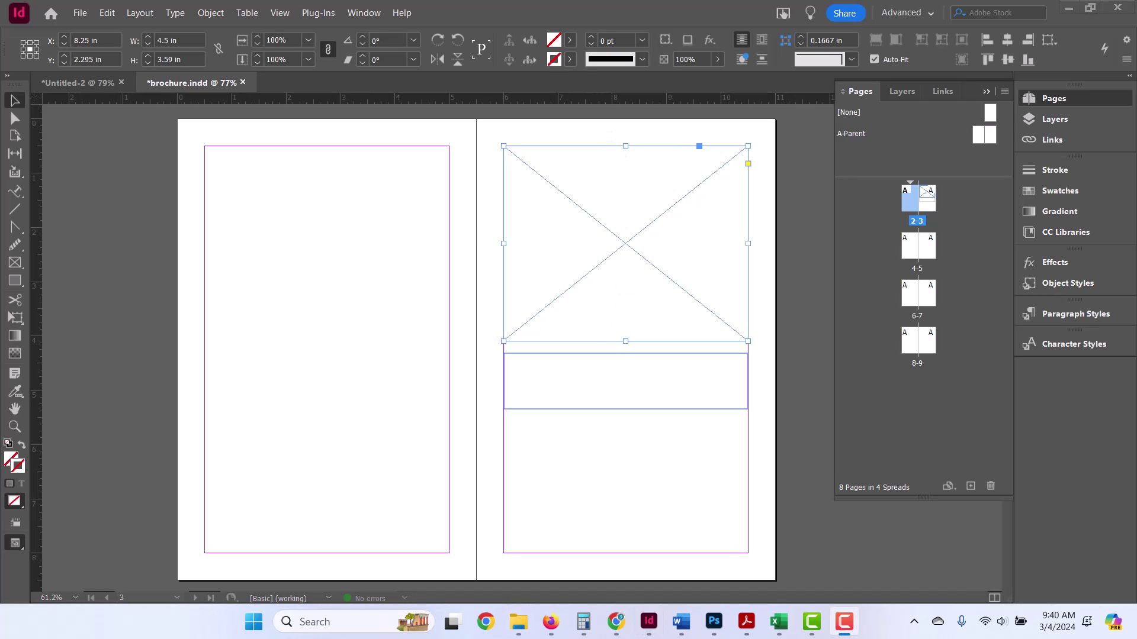
Step: Place the northern lights JPG from the Brochure-2024 images folder into the graphics frame on page 3
{"action": "left_click", "coordinate": [543, 237]}
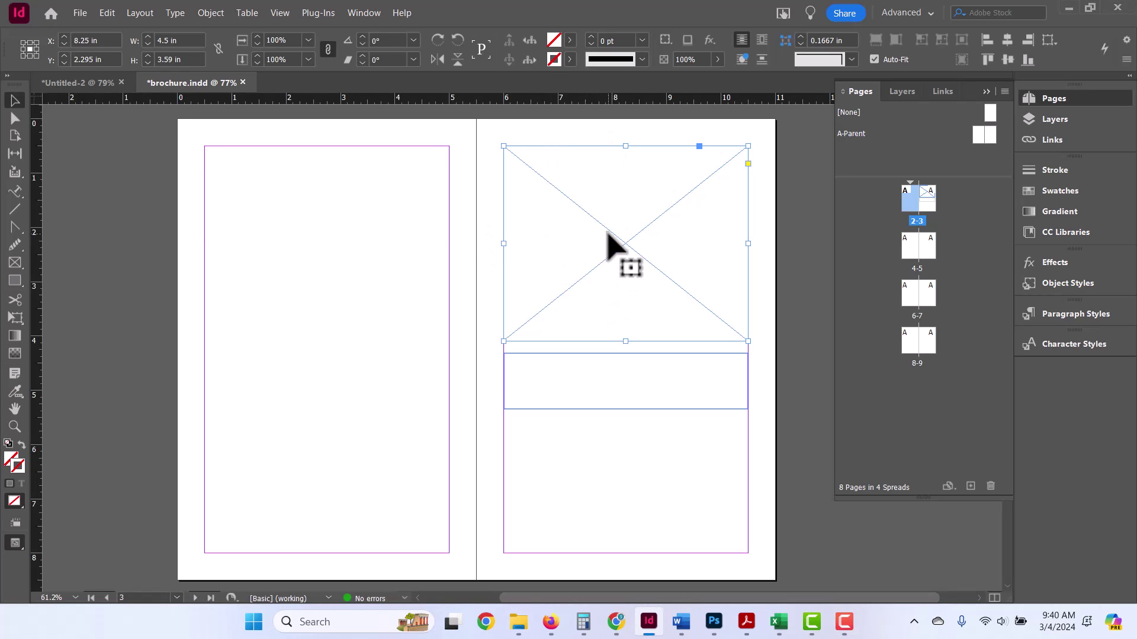
{"action": "left_click", "coordinate": [82, 14]}
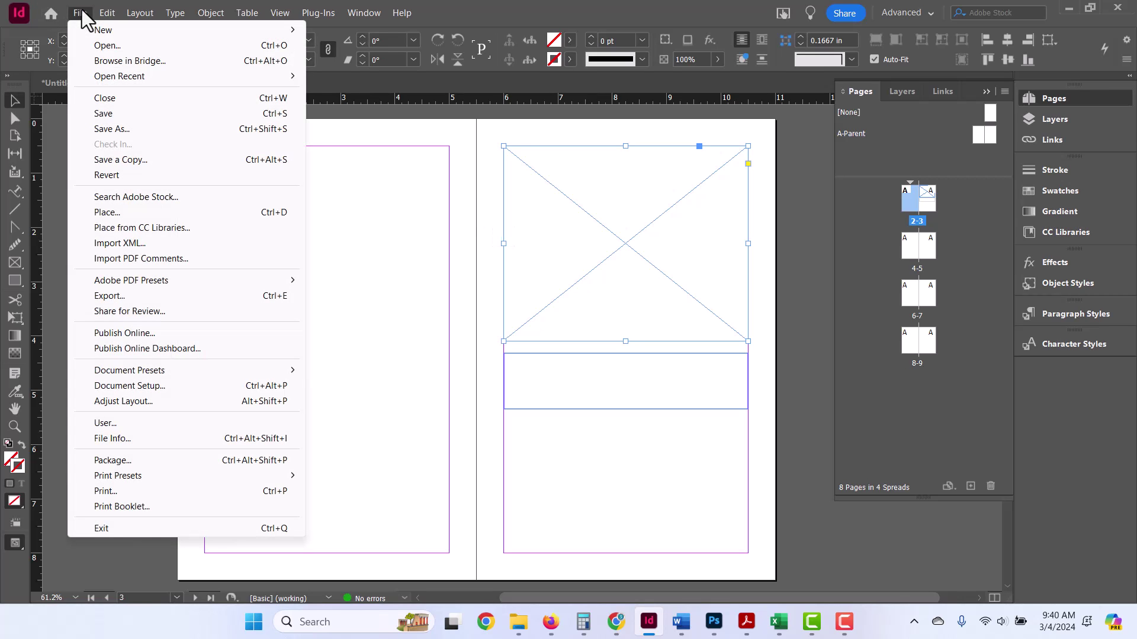
{"action": "left_click", "coordinate": [122, 213]}
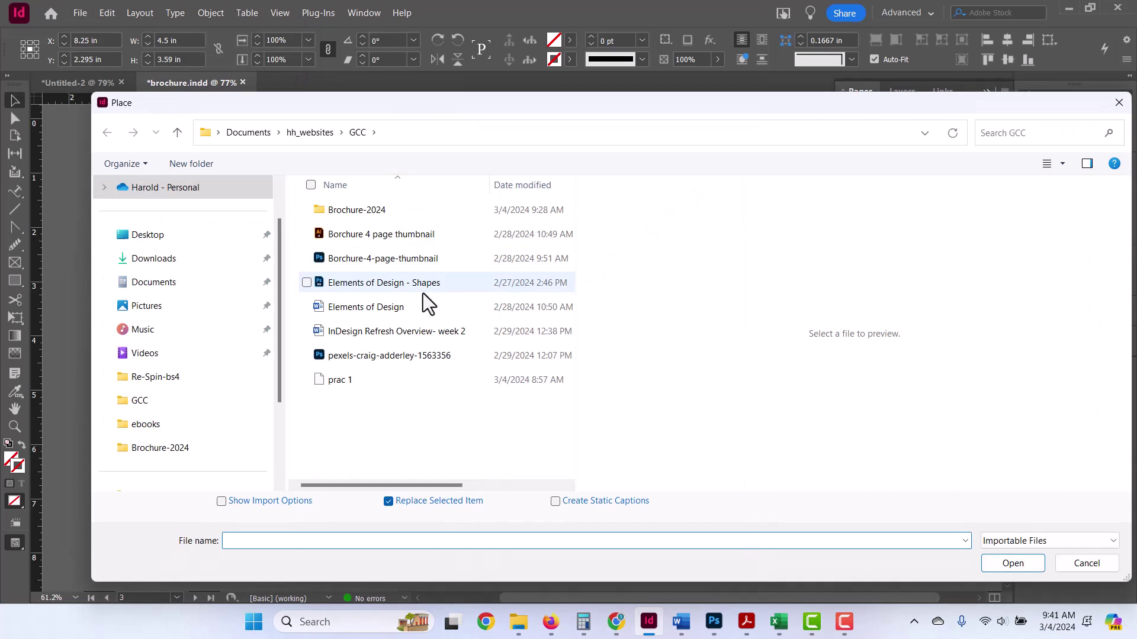
{"action": "double_click", "coordinate": [372, 212]}
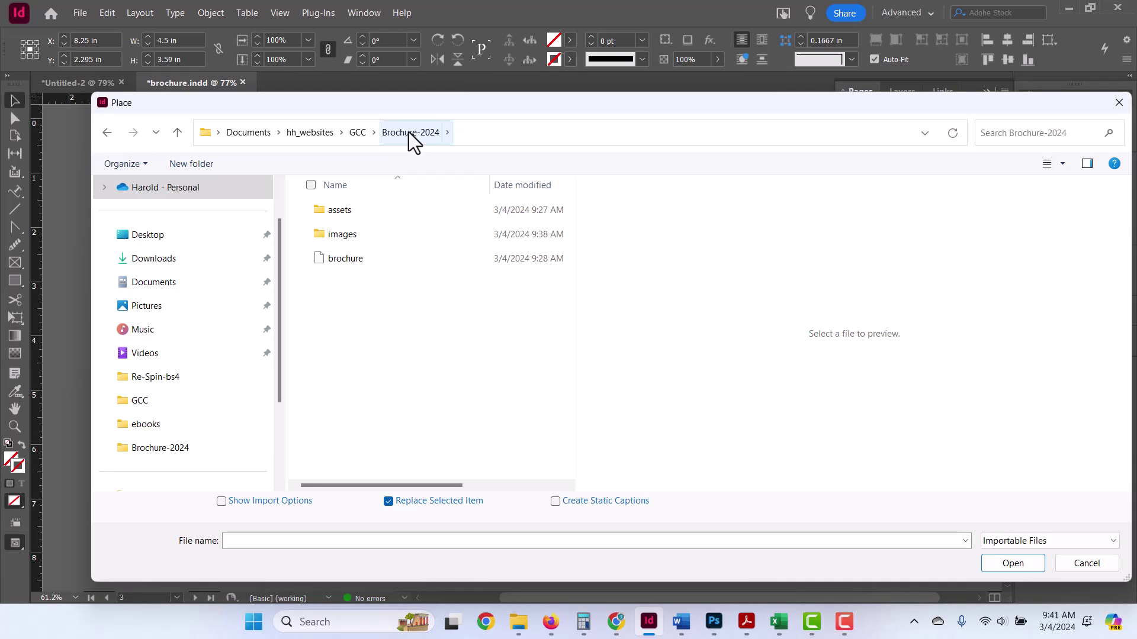
{"action": "left_click", "coordinate": [351, 260]}
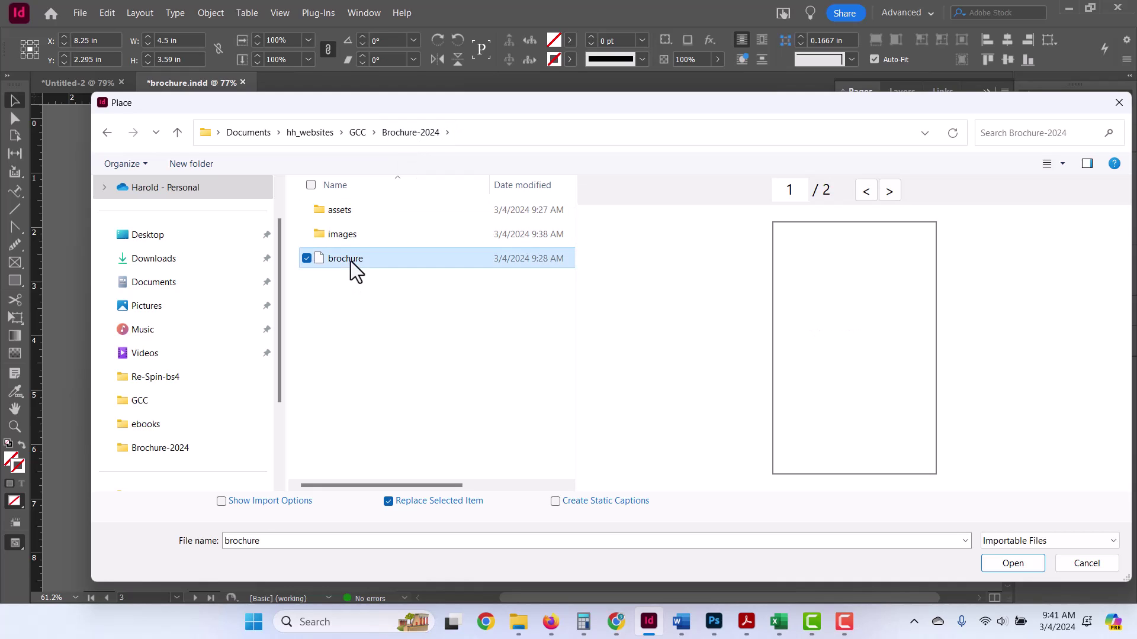
{"action": "left_click", "coordinate": [343, 237]}
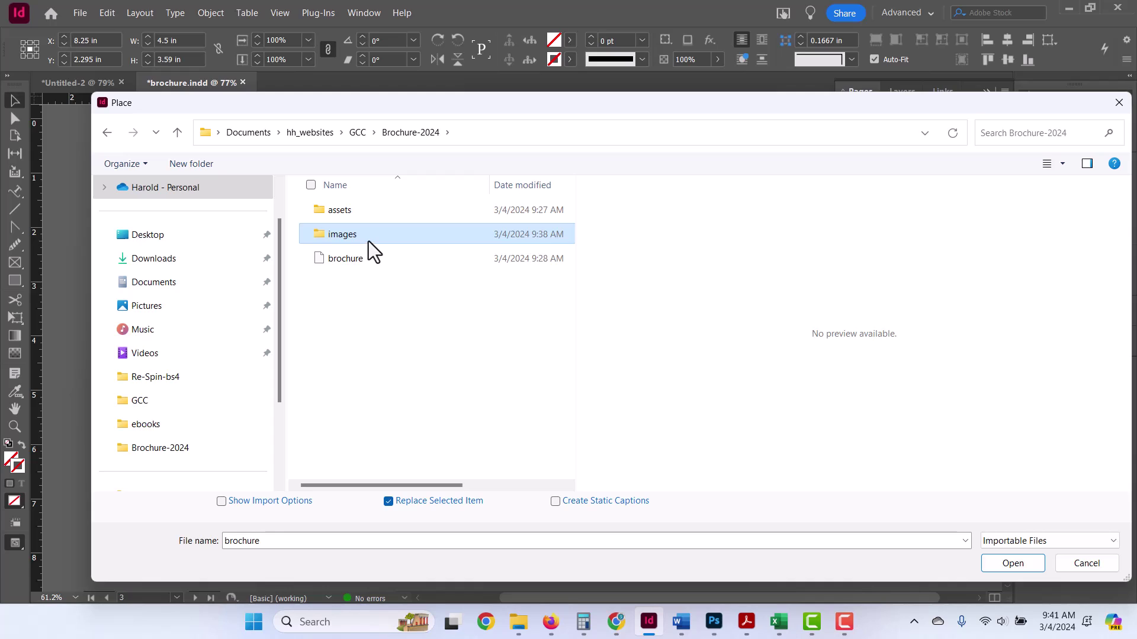
{"action": "double_click", "coordinate": [368, 240]}
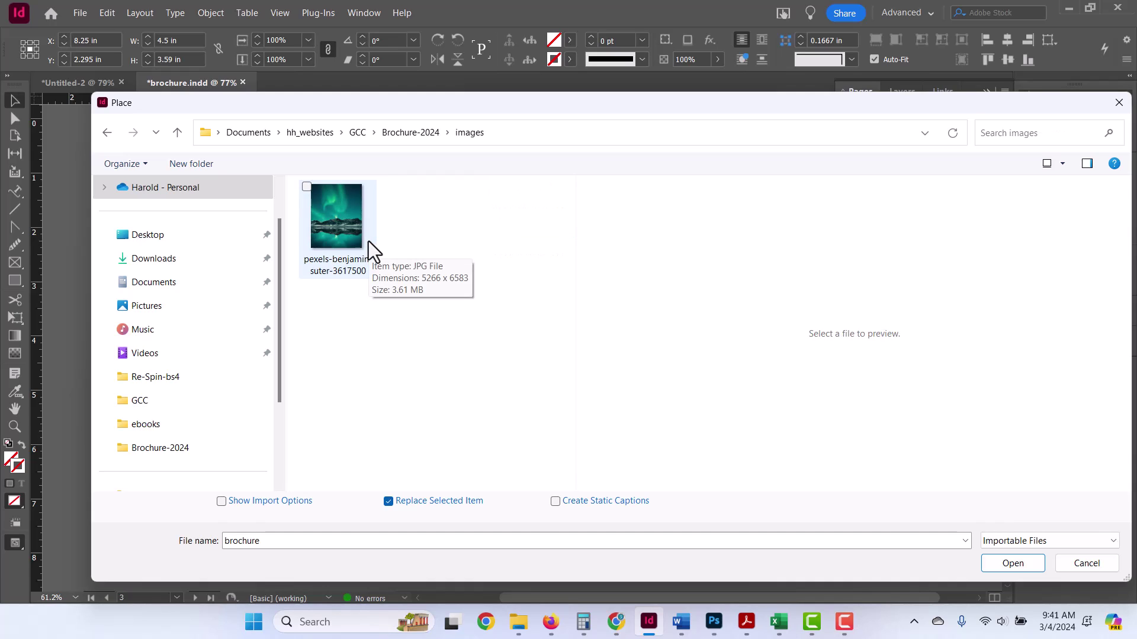
{"action": "left_click", "coordinate": [360, 241]}
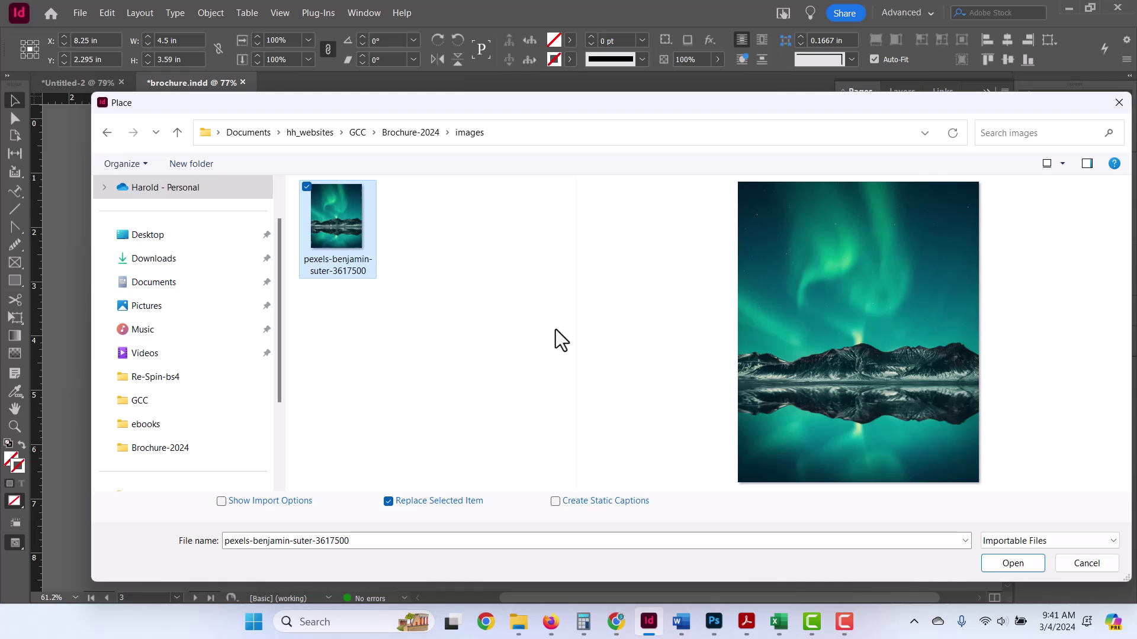
{"action": "left_click", "coordinate": [1012, 563]}
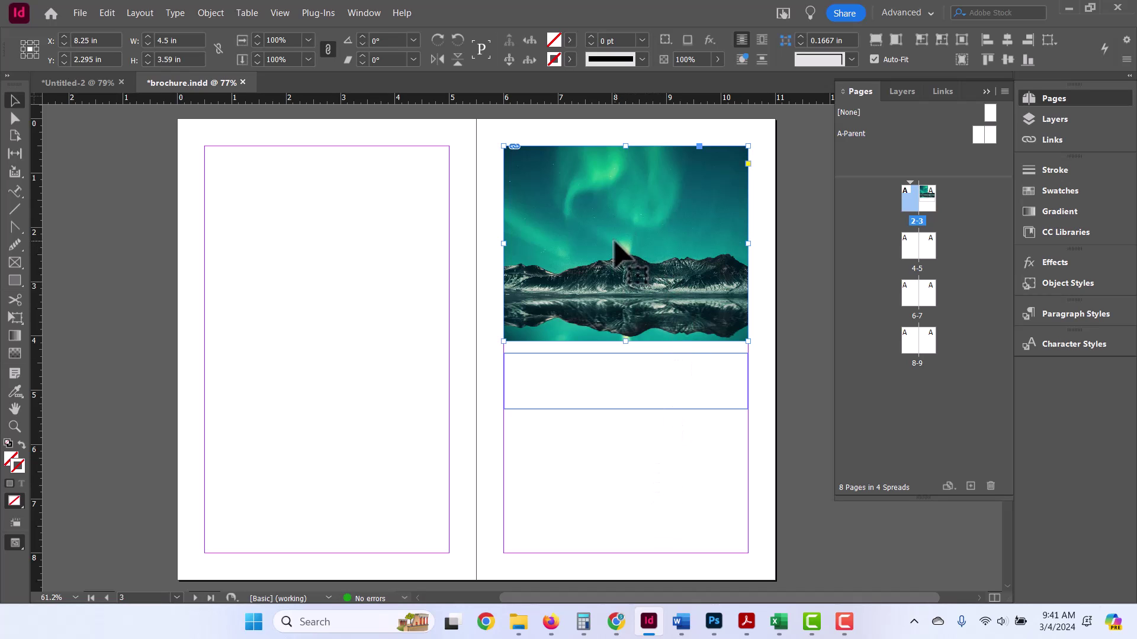
Step: Try Fill Frame Proportionally and Fit Content Proportionally on the placed northern lights image
{"action": "right_click", "coordinate": [615, 244]}
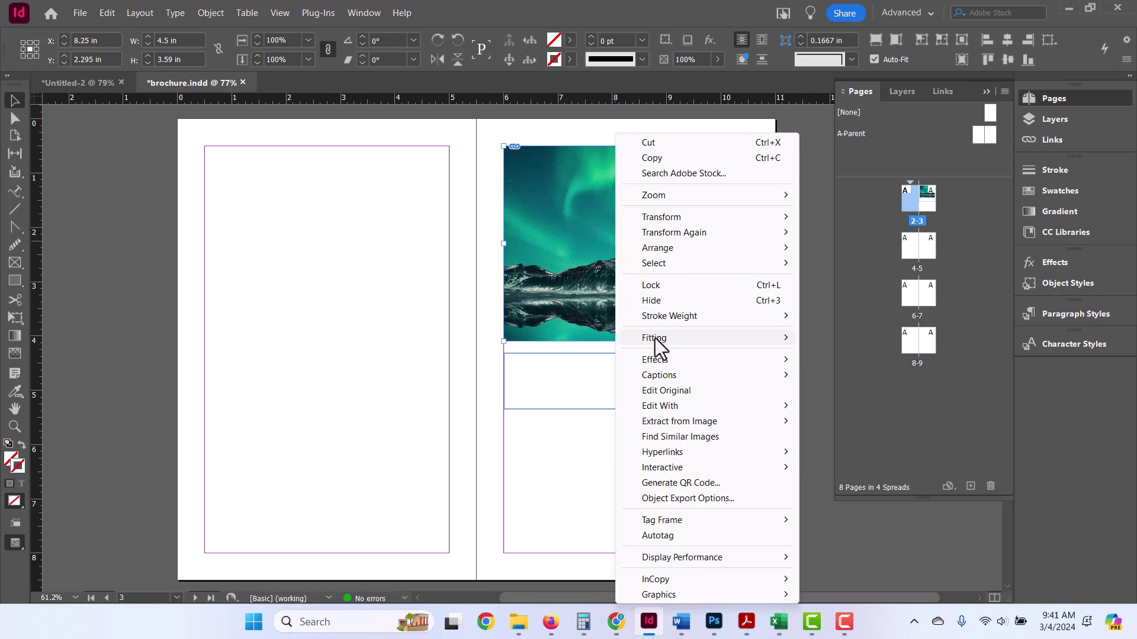
{"action": "mouse_move", "coordinate": [655, 340]}
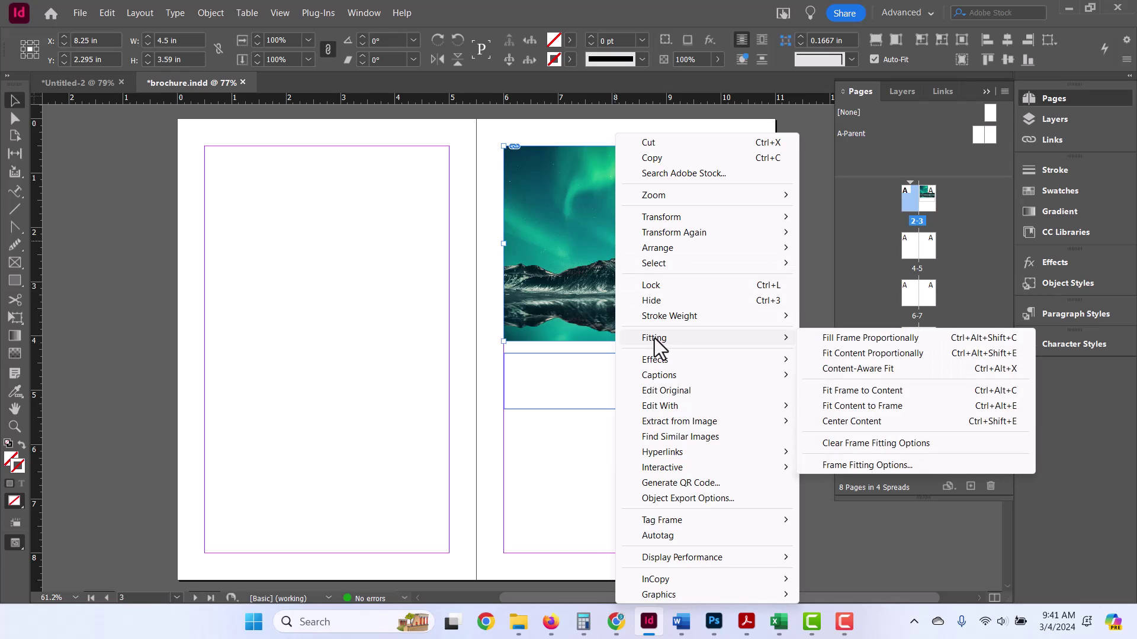
{"action": "left_click", "coordinate": [822, 339]}
{"action": "right_click", "coordinate": [680, 301]}
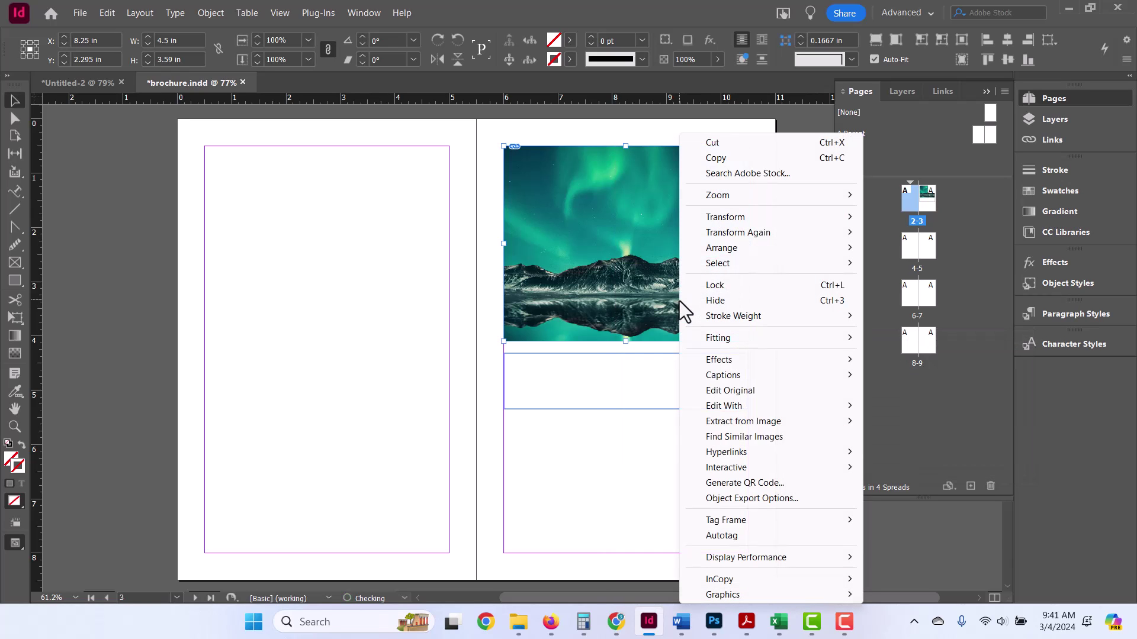
{"action": "mouse_move", "coordinate": [704, 337]}
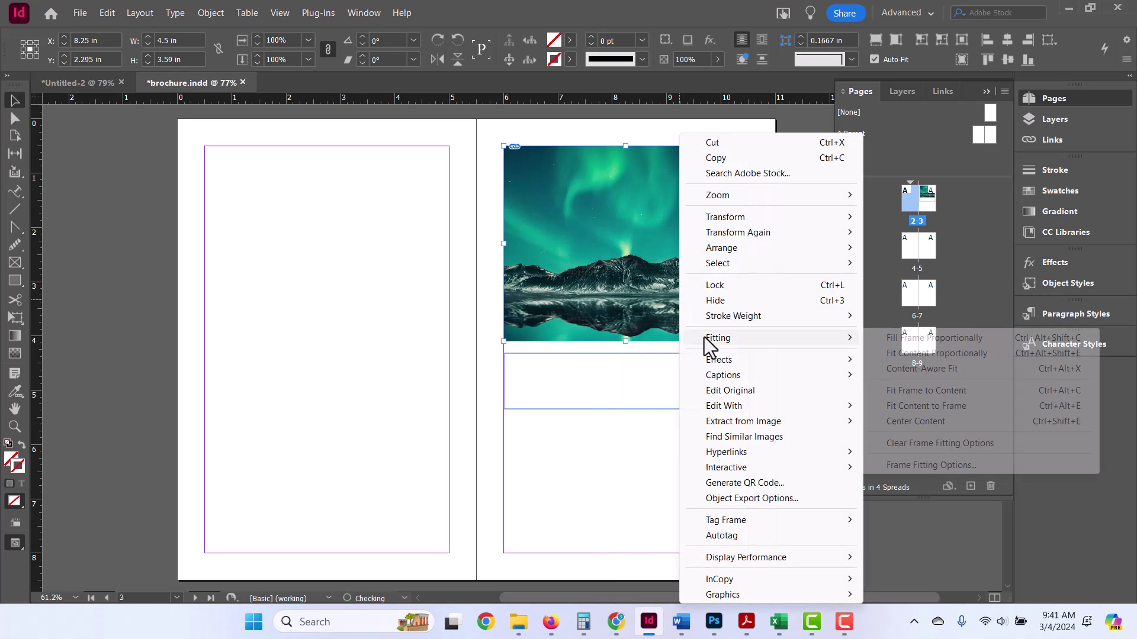
{"action": "left_click", "coordinate": [895, 354]}
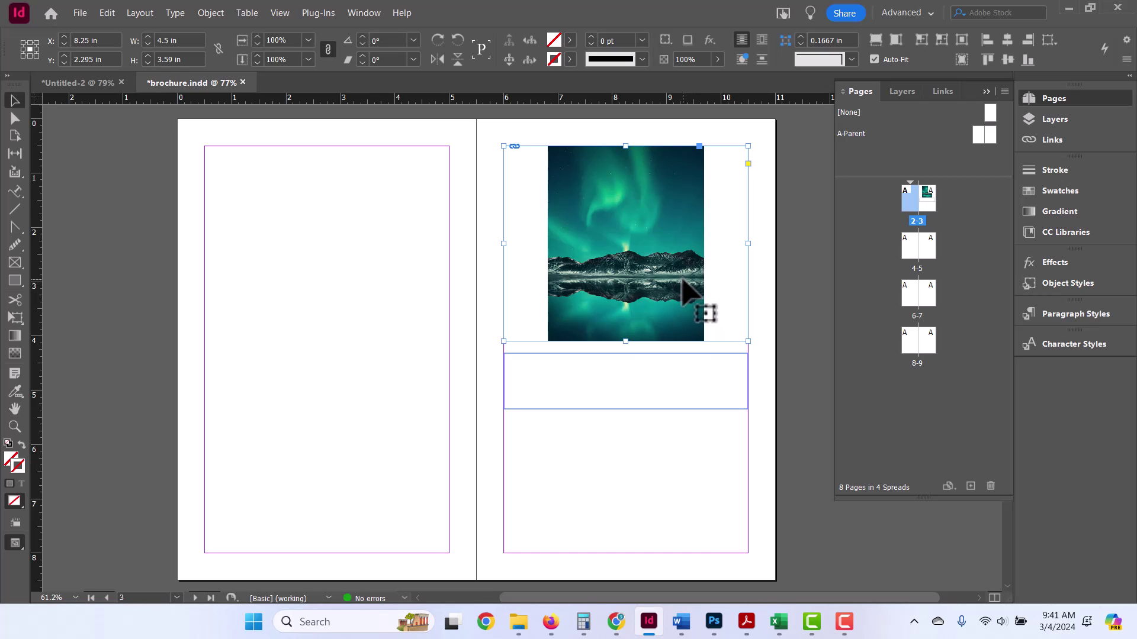
Step: Apply Content-Aware Fit to the northern lights image in its frame
{"action": "right_click", "coordinate": [667, 295]}
{"action": "mouse_move", "coordinate": [723, 340]}
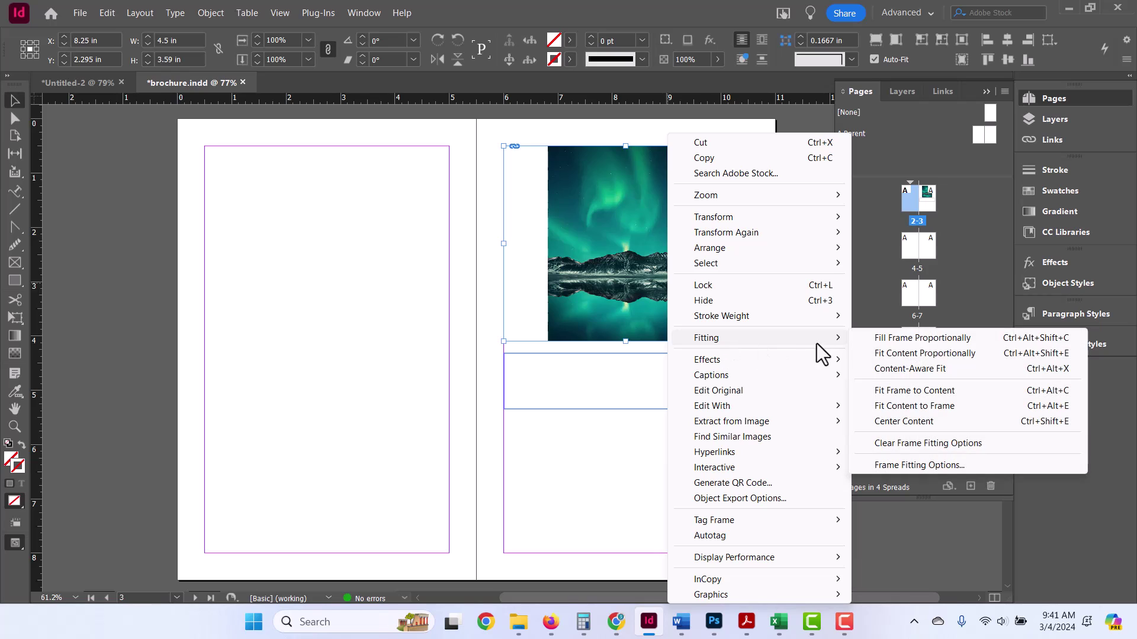
{"action": "left_click", "coordinate": [896, 369]}
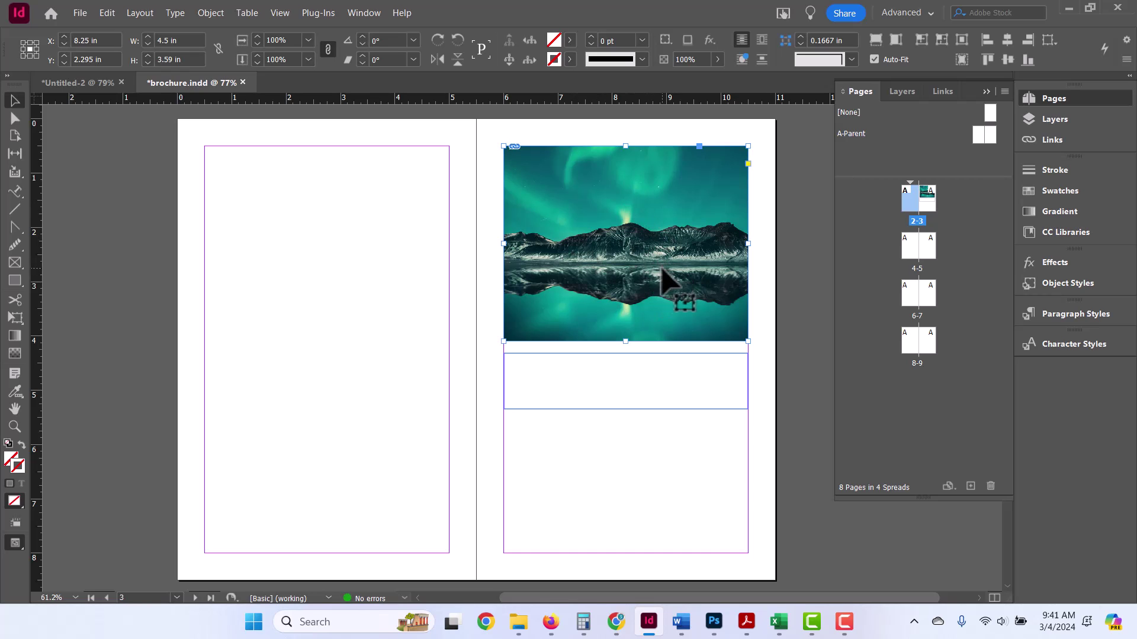
Step: Try fitting the frame to the full size of the northern lights image
{"action": "right_click", "coordinate": [663, 265]}
{"action": "mouse_move", "coordinate": [719, 341]}
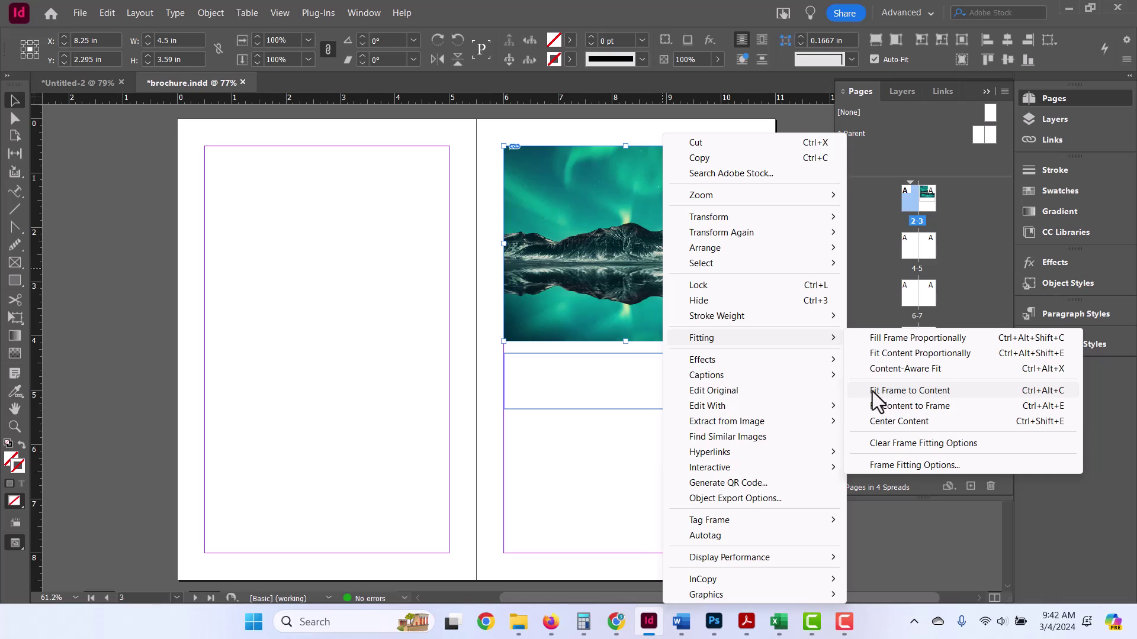
{"action": "left_click", "coordinate": [897, 393]}
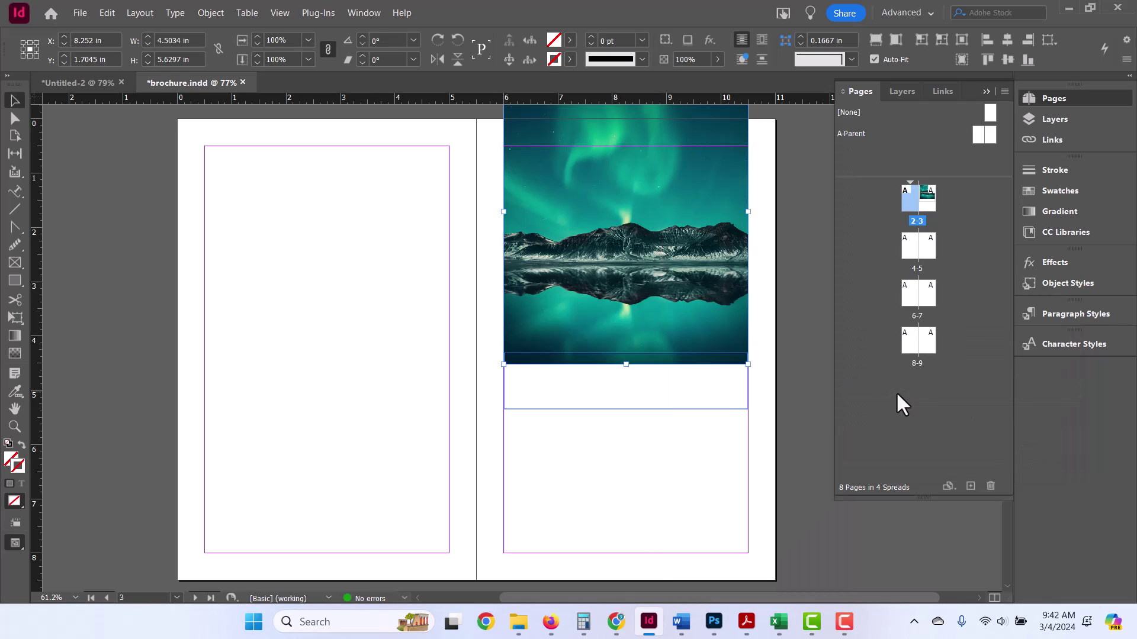
{"action": "scroll", "coordinate": [698, 329], "scroll_direction": "up", "scroll_amount": 2}
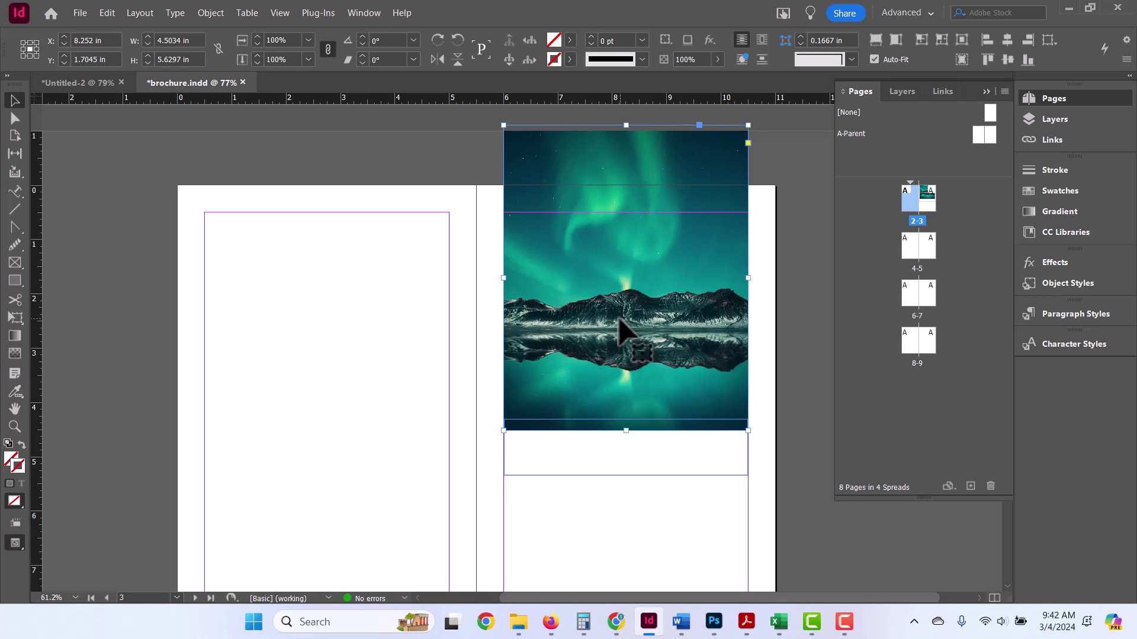
Step: Select the image content inside its frame and shift it down about 0.59 in without moving the frame
{"action": "left_click_drag", "start_coordinate": [621, 332], "coordinate": [621, 326]}
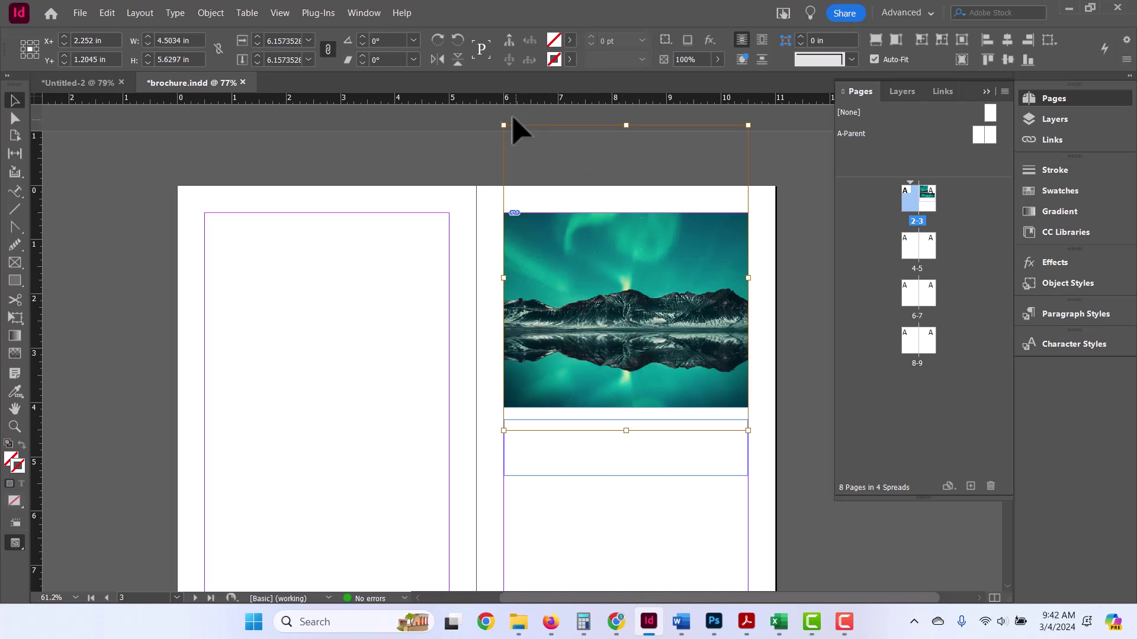
{"action": "left_click_drag", "start_coordinate": [655, 278], "coordinate": [658, 310]}
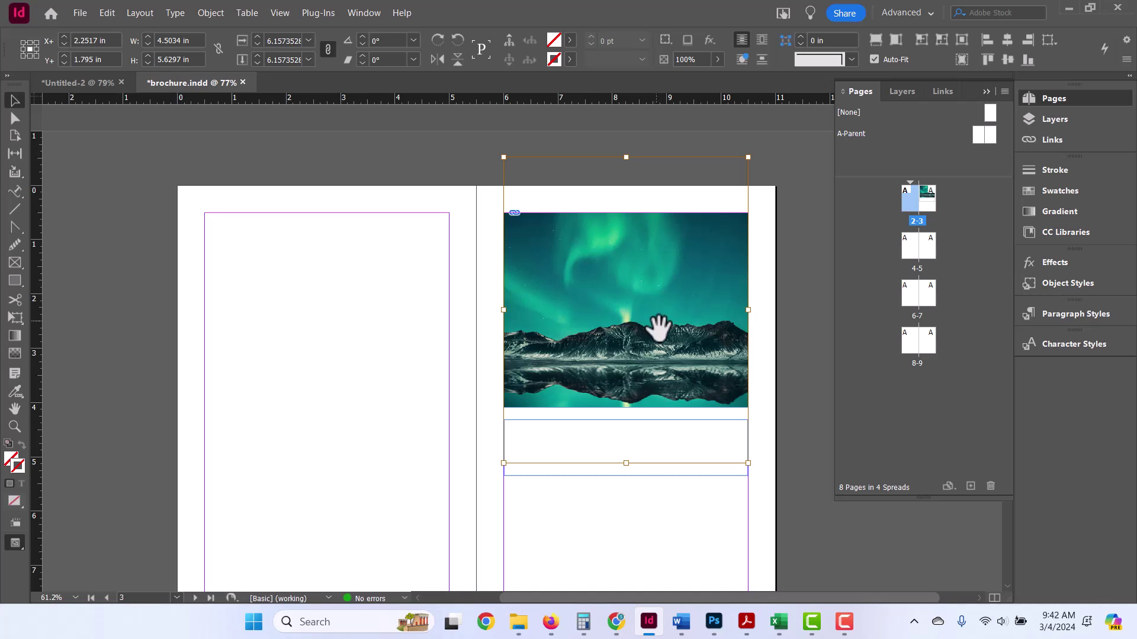
Step: Shift the northern lights image up about 0.28 in inside its frame, then select the frame itself
{"action": "mouse_move", "coordinate": [659, 346]}
{"action": "left_mouse_down"}
{"action": "mouse_move", "coordinate": [656, 333]}
{"action": "mouse_move", "coordinate": [656, 353]}
{"action": "left_mouse_up"}
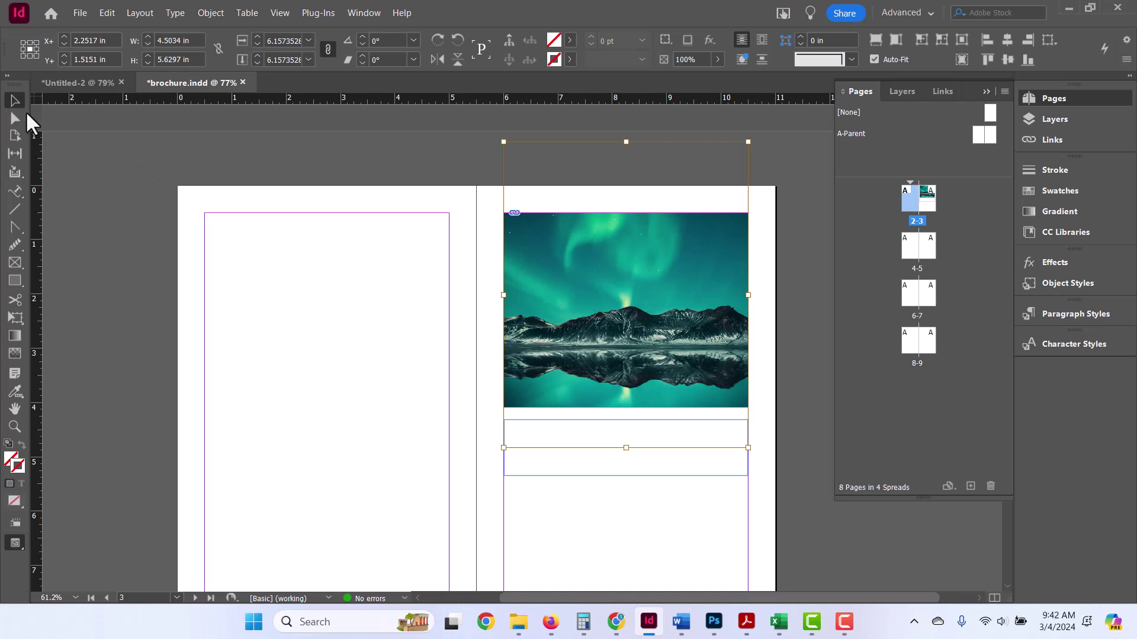
{"action": "left_click", "coordinate": [127, 195]}
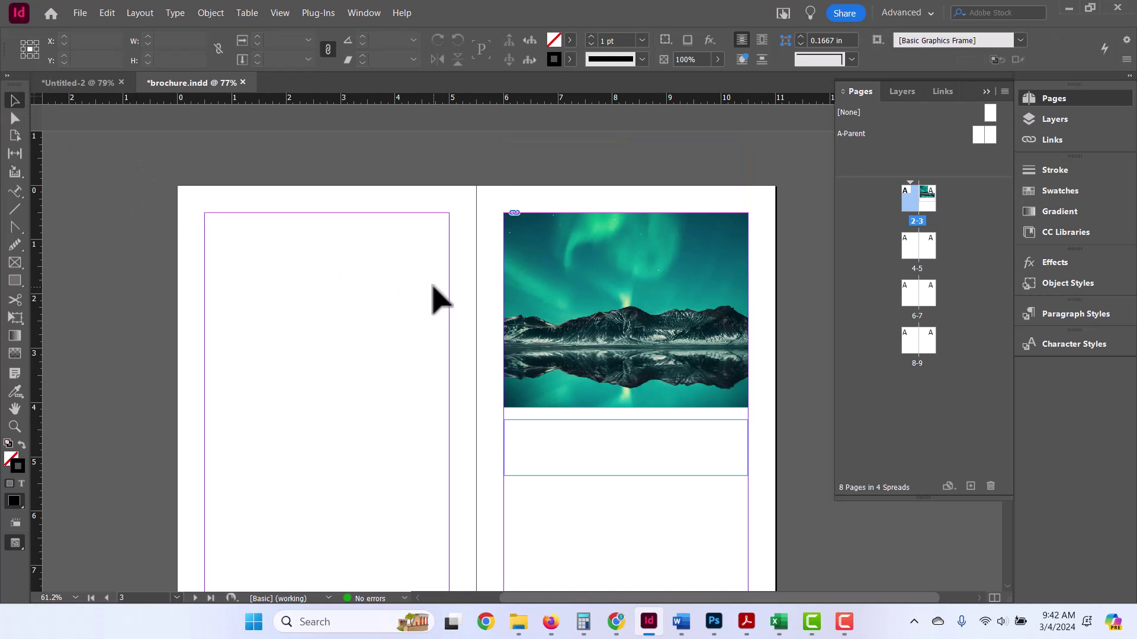
{"action": "left_click", "coordinate": [516, 406]}
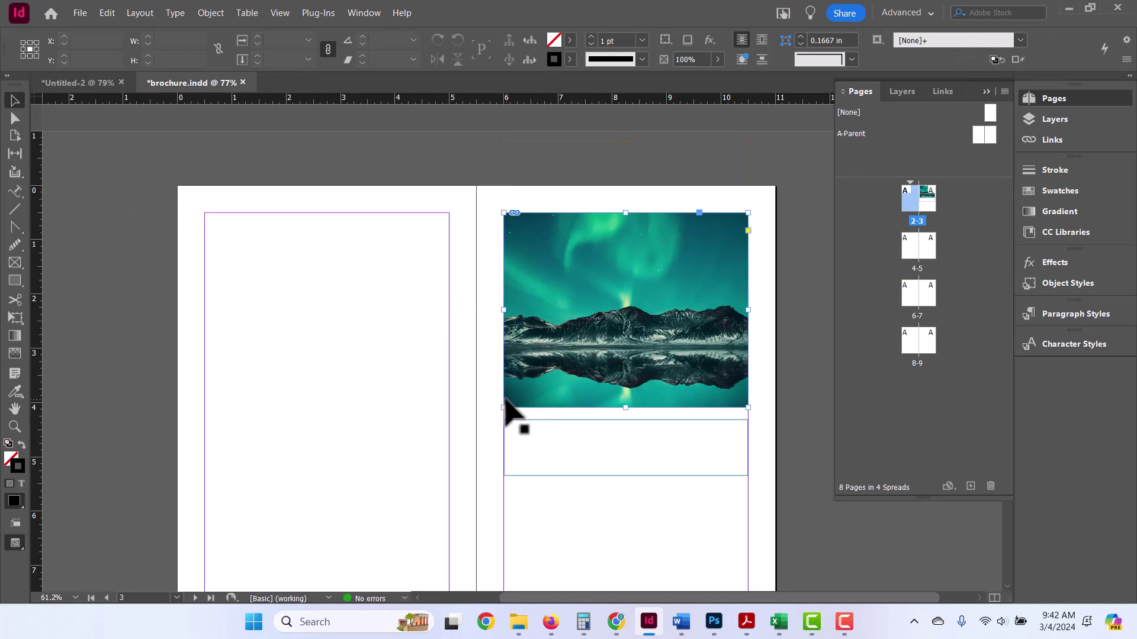
Step: Move the empty rectangle from below the image to the left-hand page, at about X 3.07 in, Y 3.05 in
{"action": "left_click", "coordinate": [632, 435]}
{"action": "left_click_drag", "start_coordinate": [627, 420], "coordinate": [399, 363]}
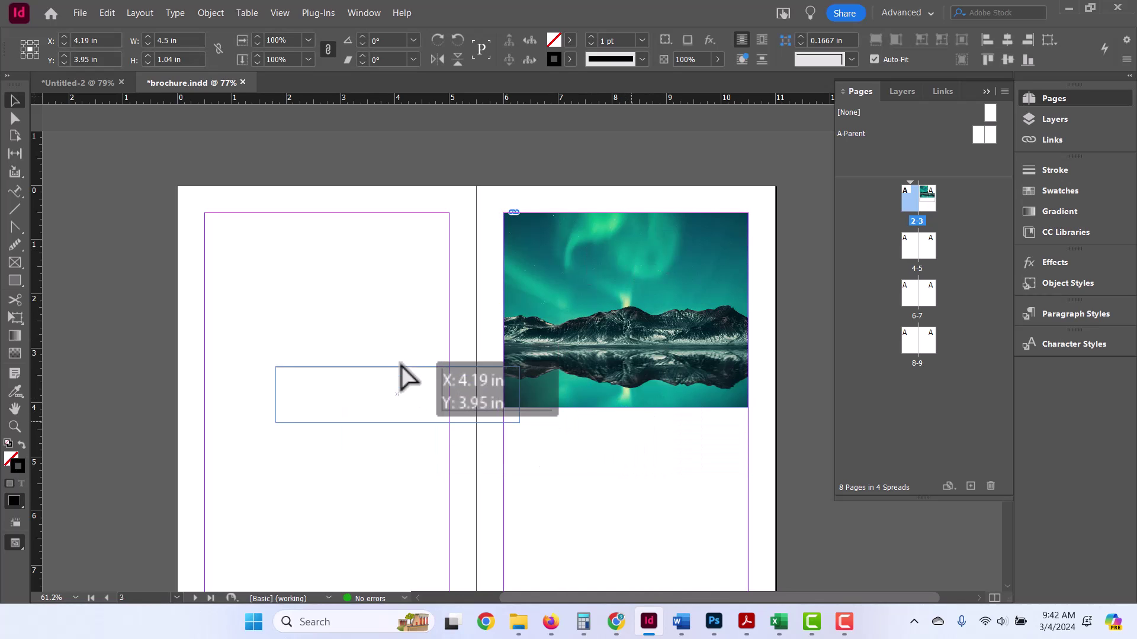
Step: Enlarge the northern lights image frame to cover the entire right-hand page, 5.5 in wide by 8.5 in high
{"action": "left_click", "coordinate": [570, 408]}
{"action": "left_click_drag", "start_coordinate": [625, 407], "coordinate": [636, 455]}
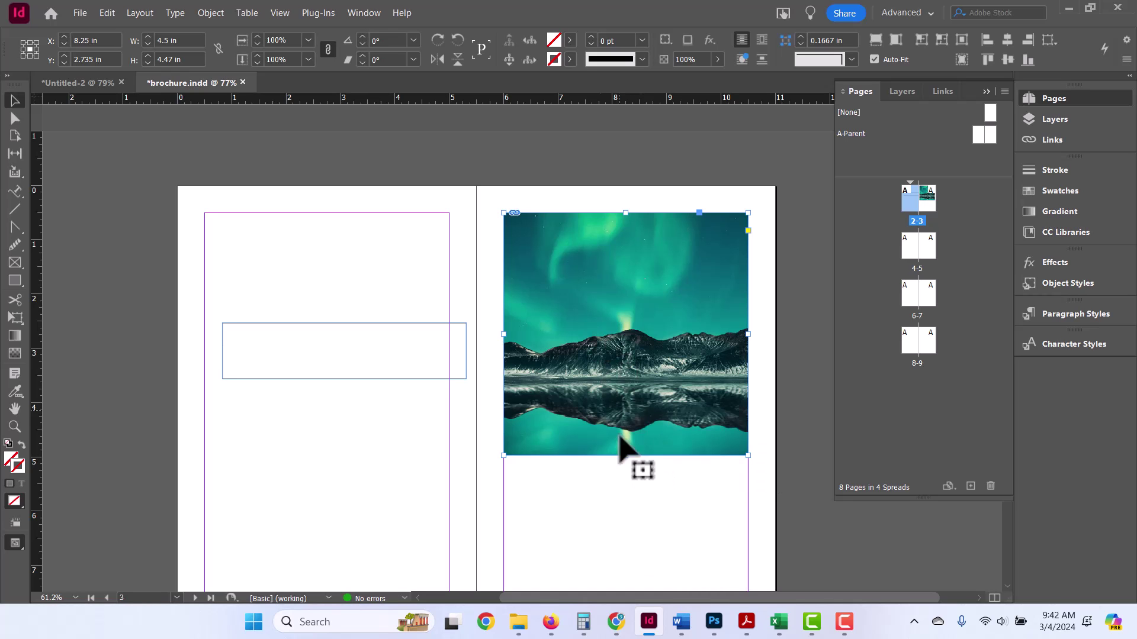
{"action": "left_click_drag", "start_coordinate": [626, 456], "coordinate": [615, 521]}
{"action": "scroll", "coordinate": [651, 485], "scroll_direction": "down", "scroll_amount": 3}
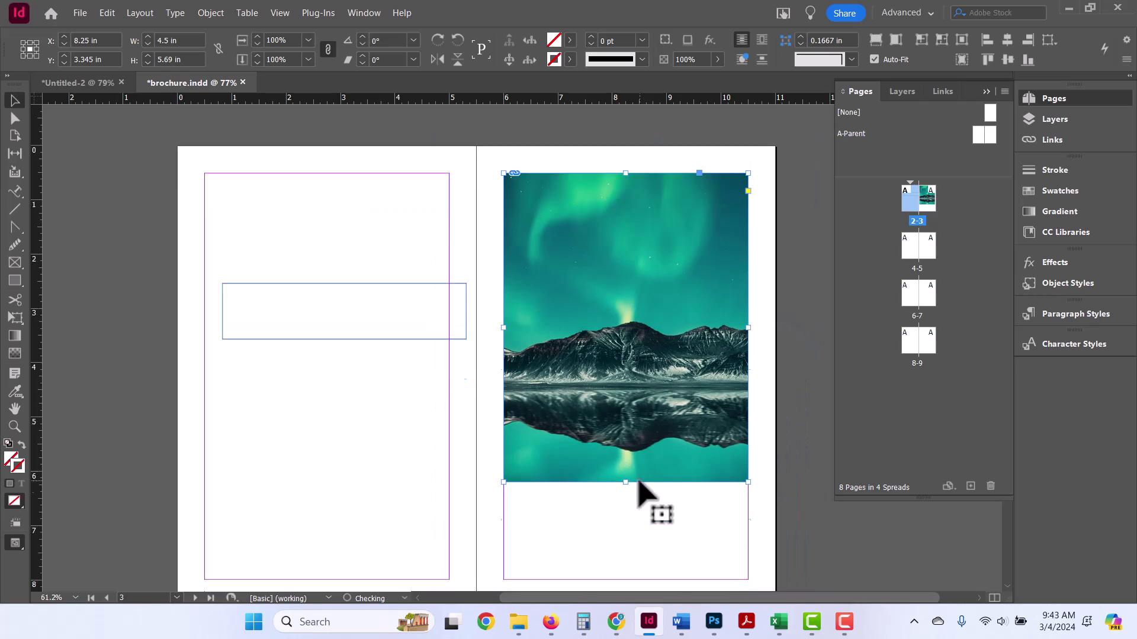
{"action": "scroll", "coordinate": [645, 474], "scroll_direction": "up", "scroll_amount": 2}
{"action": "key", "text": "ctrl+minus"}
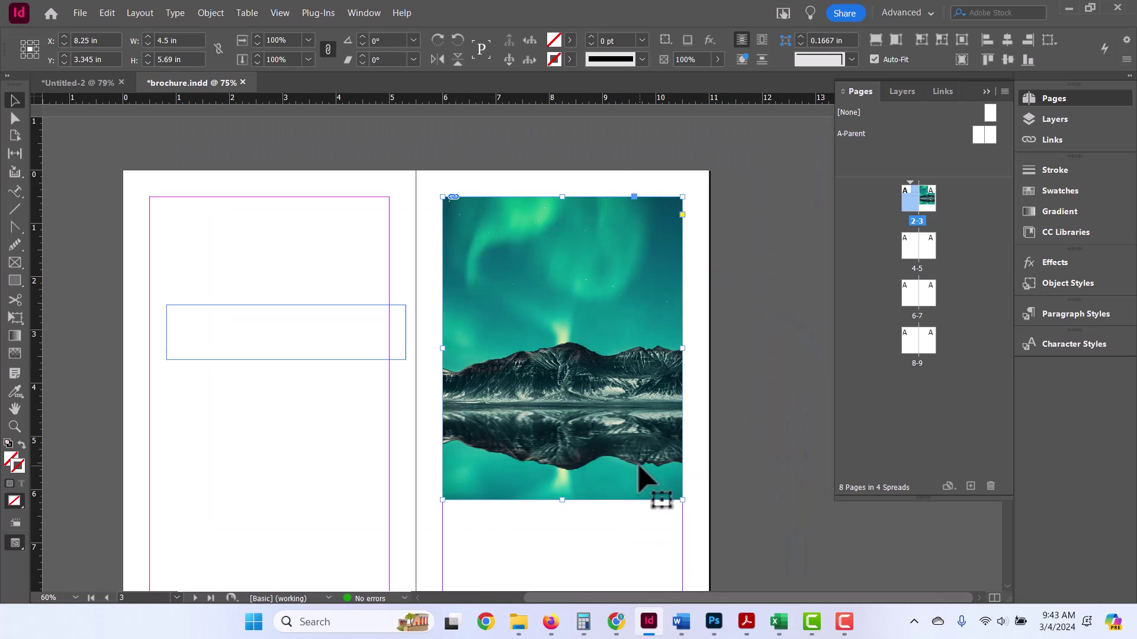
{"action": "scroll", "coordinate": [626, 464], "scroll_direction": "down", "scroll_amount": 2}
{"action": "scroll", "coordinate": [613, 349], "scroll_direction": "up", "scroll_amount": 2}
{"action": "left_click_drag", "start_coordinate": [613, 351], "coordinate": [578, 301]}
{"action": "left_click_drag", "start_coordinate": [655, 433], "coordinate": [709, 582]}
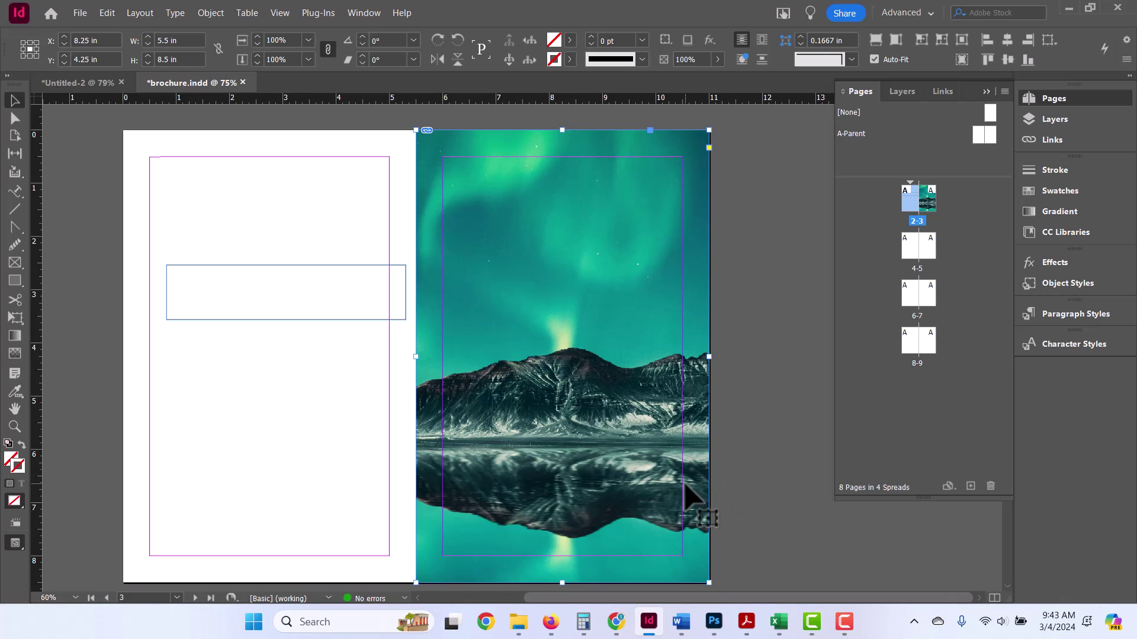
Step: Apply Fill Frame Proportionally to the northern lights image in the full-page frame
{"action": "right_click", "coordinate": [633, 426]}
{"action": "mouse_move", "coordinate": [678, 343]}
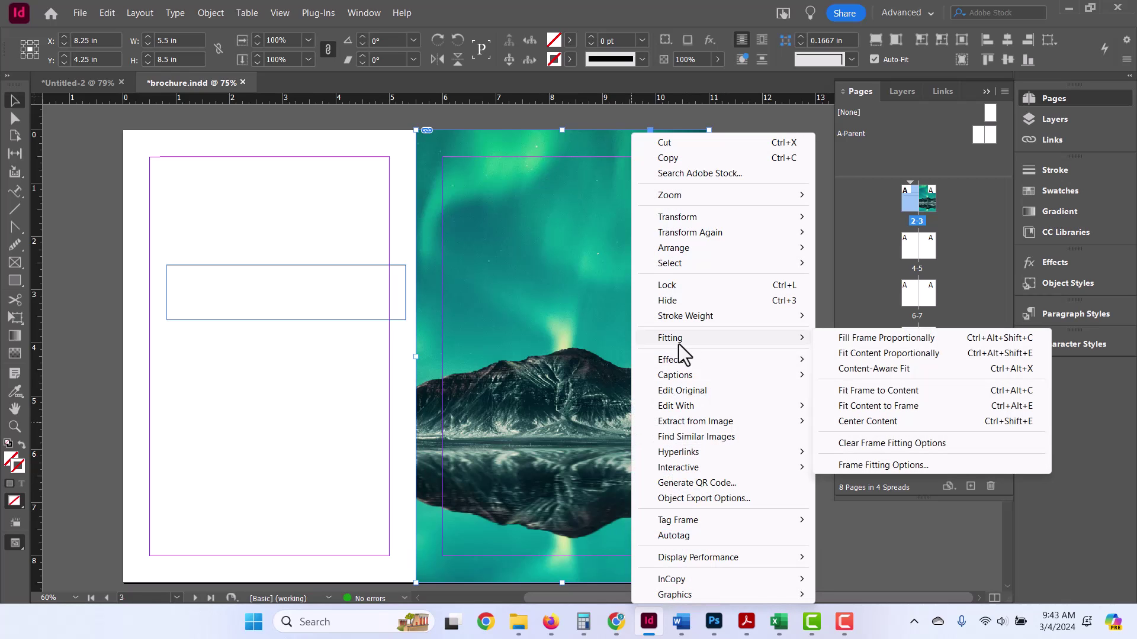
{"action": "left_click", "coordinate": [845, 341]}
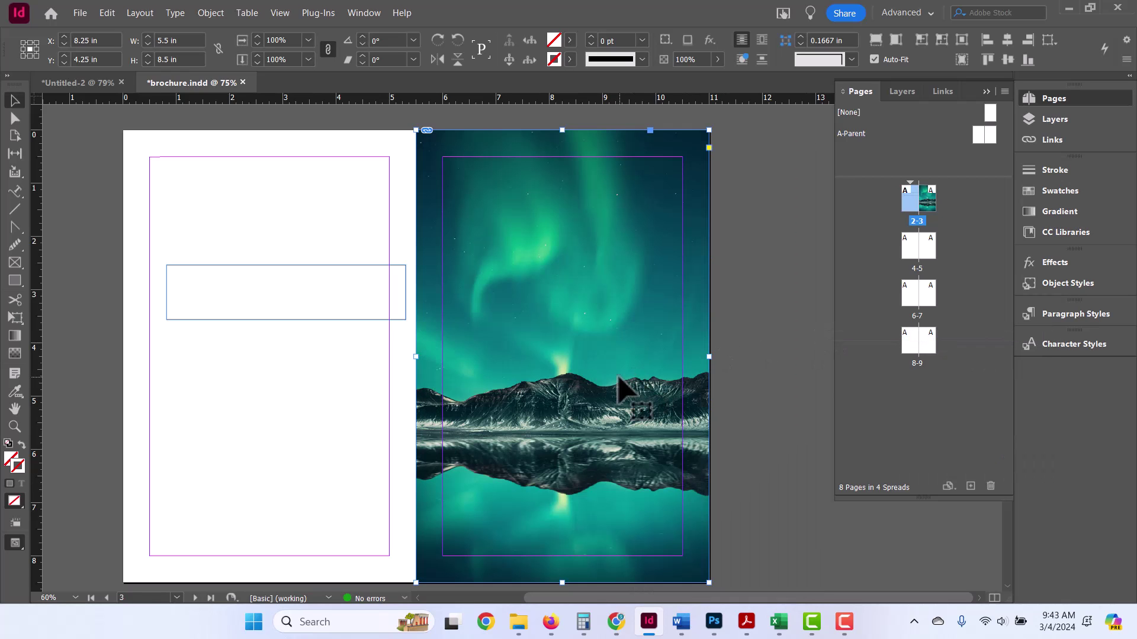
Step: Shift the image content right inside its frame until its left edge meets the frame's left edge, and deselect it
{"action": "double_click", "coordinate": [600, 355]}
{"action": "left_click_drag", "start_coordinate": [602, 354], "coordinate": [641, 360]}
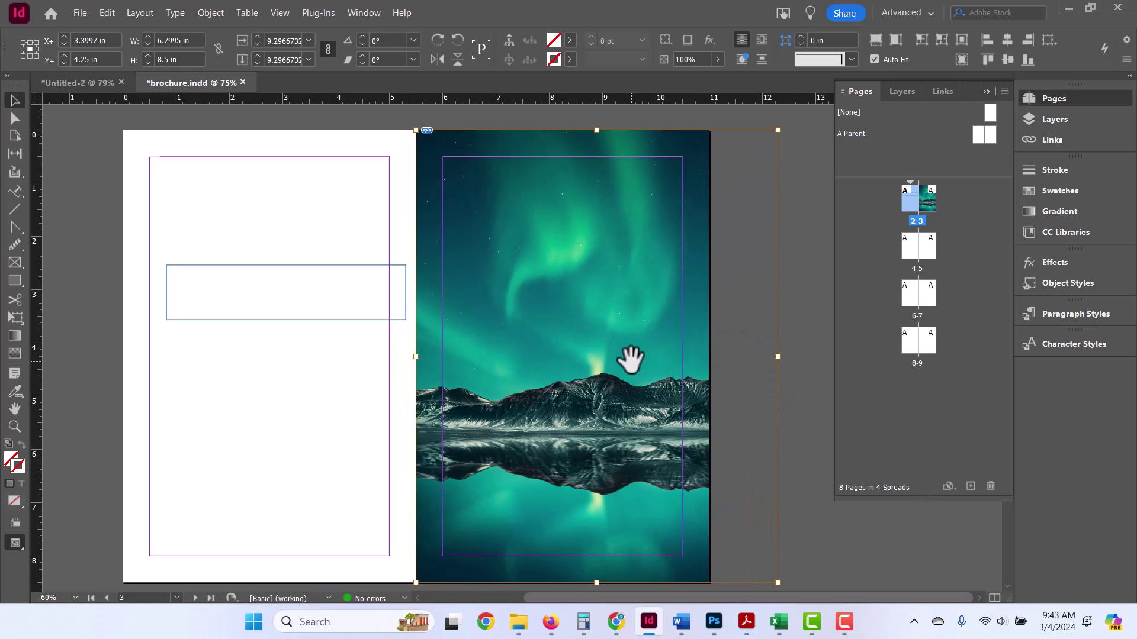
{"action": "left_click", "coordinate": [209, 200]}
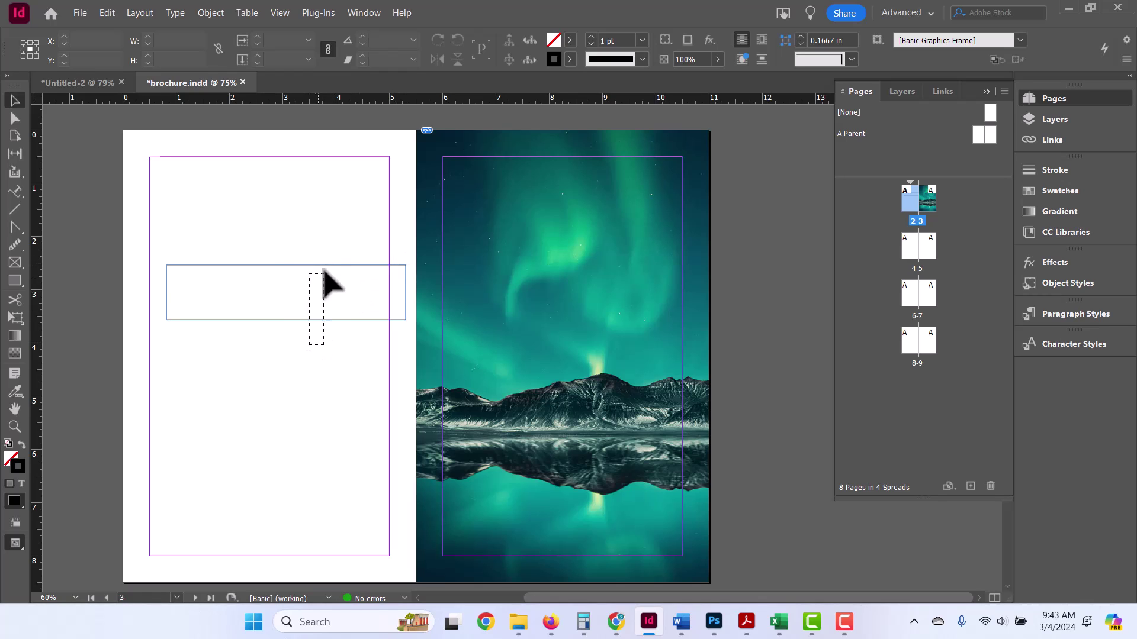
Step: Fill the empty rectangle on the left-hand page with green, C 100, M 0, Y 76, K 44
{"action": "left_click", "coordinate": [316, 293]}
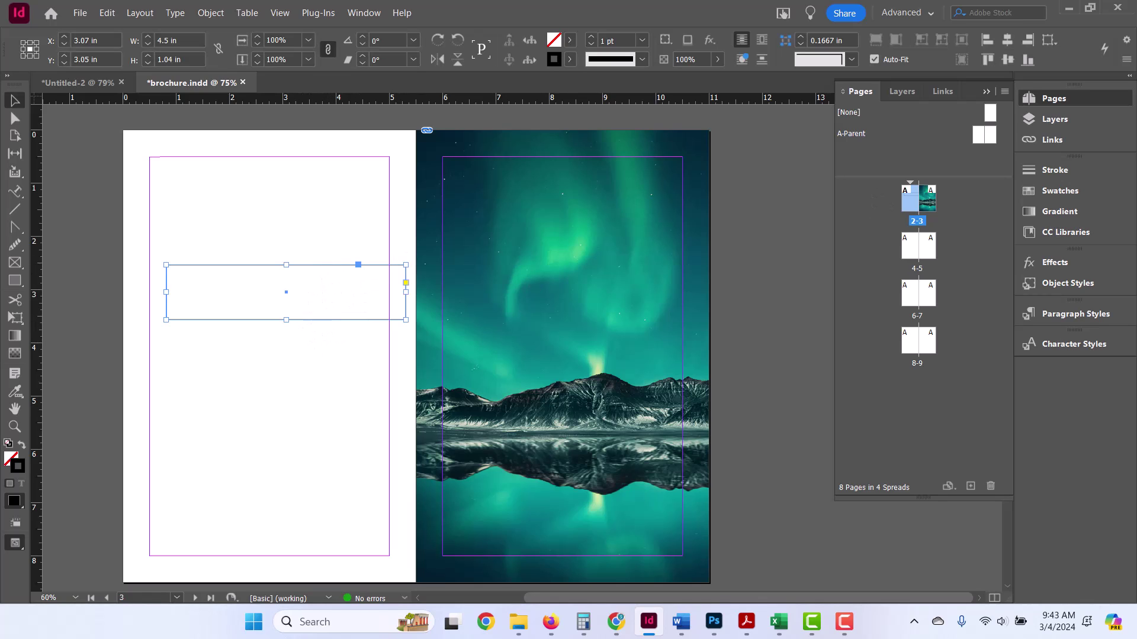
{"action": "key", "text": "F6"}
{"action": "left_click_drag", "start_coordinate": [677, 412], "coordinate": [289, 362]}
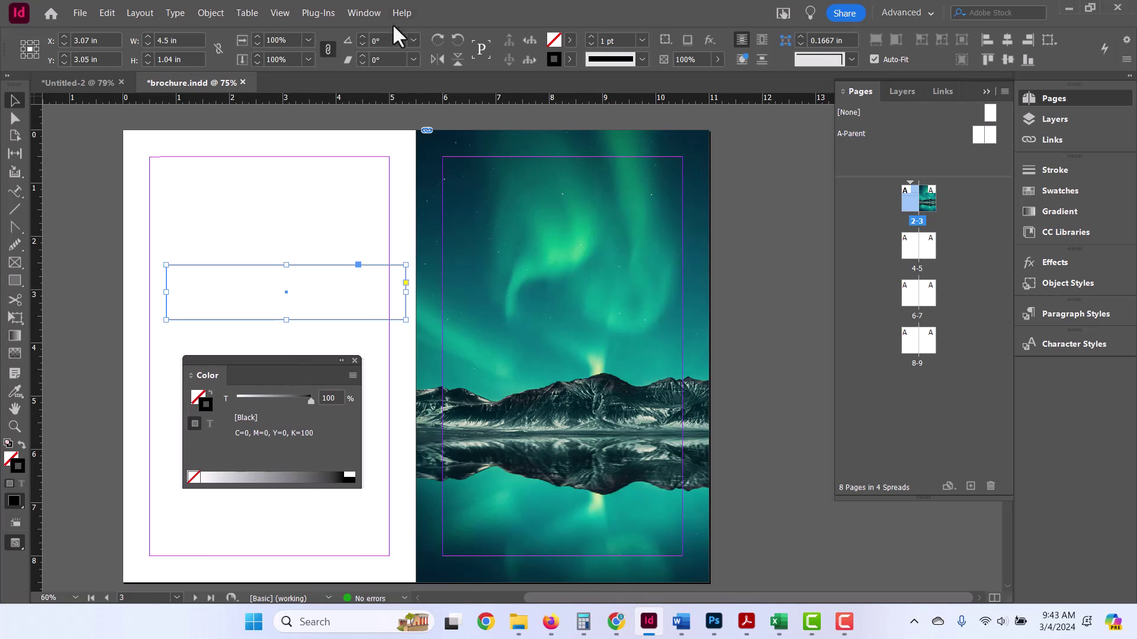
{"action": "left_click", "coordinate": [375, 12]}
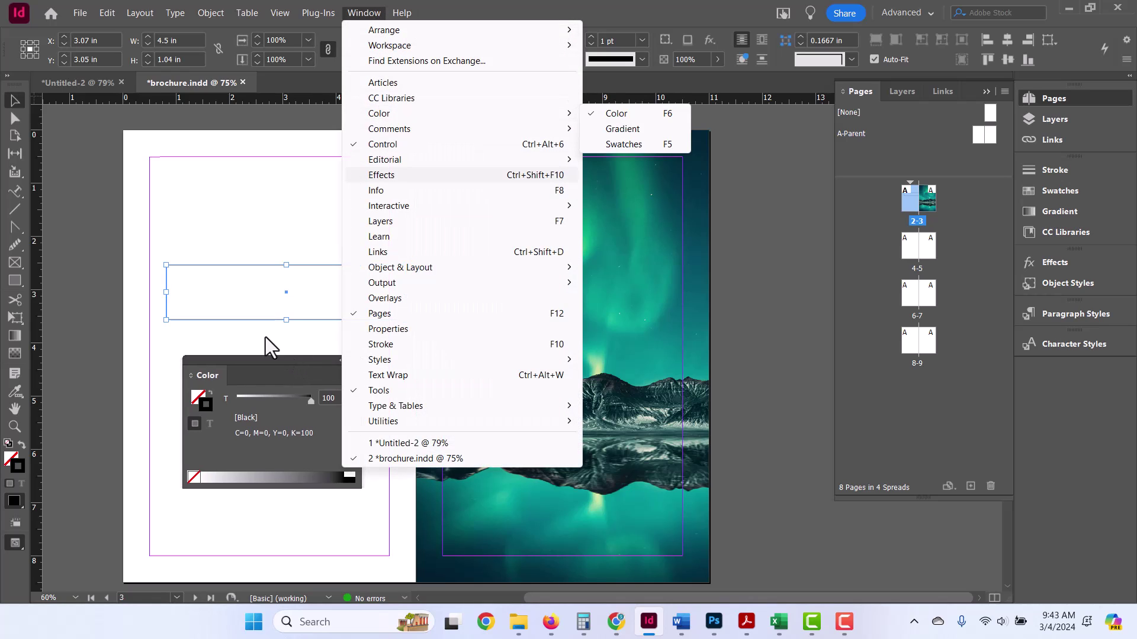
{"action": "mouse_move", "coordinate": [498, 119]}
{"action": "left_click", "coordinate": [280, 387]}
{"action": "left_click", "coordinate": [194, 397]}
{"action": "left_click", "coordinate": [249, 478]}
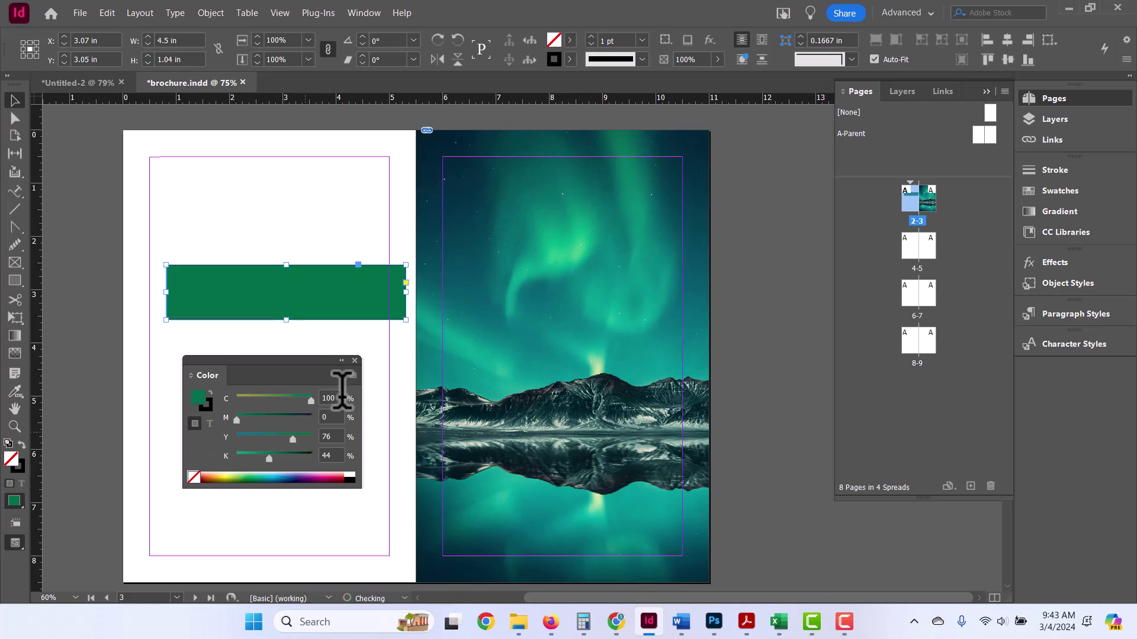
Step: Change the rectangle's fill to blue, C 94, M 0, Y 4, K 0, and move it onto the image's lower margin at X 8.25 in, Y 7.48 in
{"action": "left_click", "coordinate": [353, 375]}
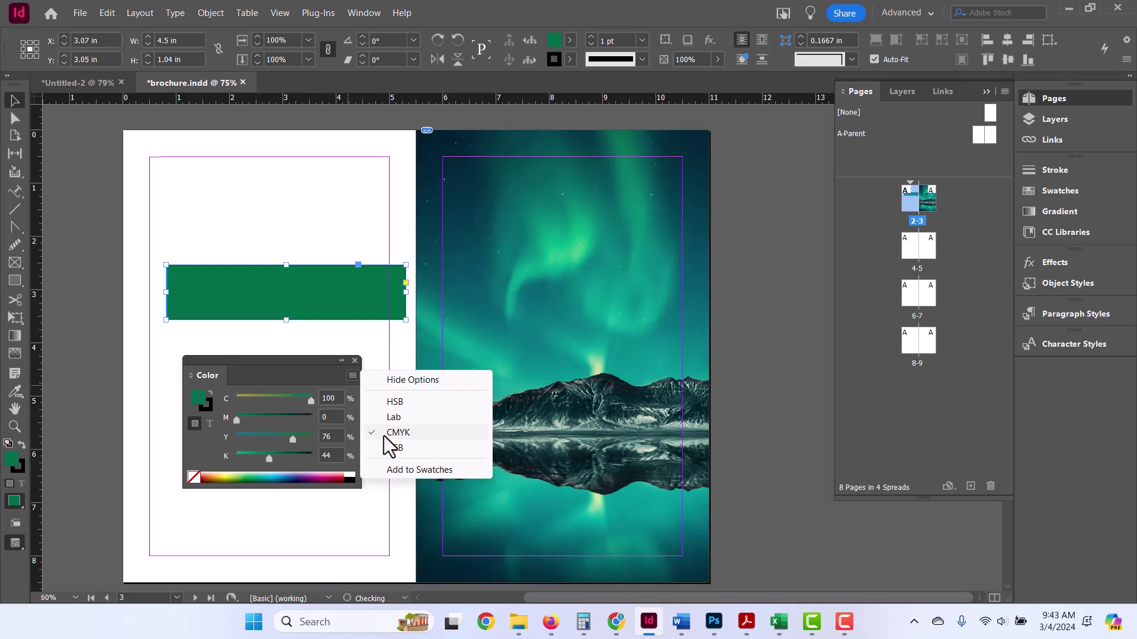
{"action": "left_click", "coordinate": [281, 473]}
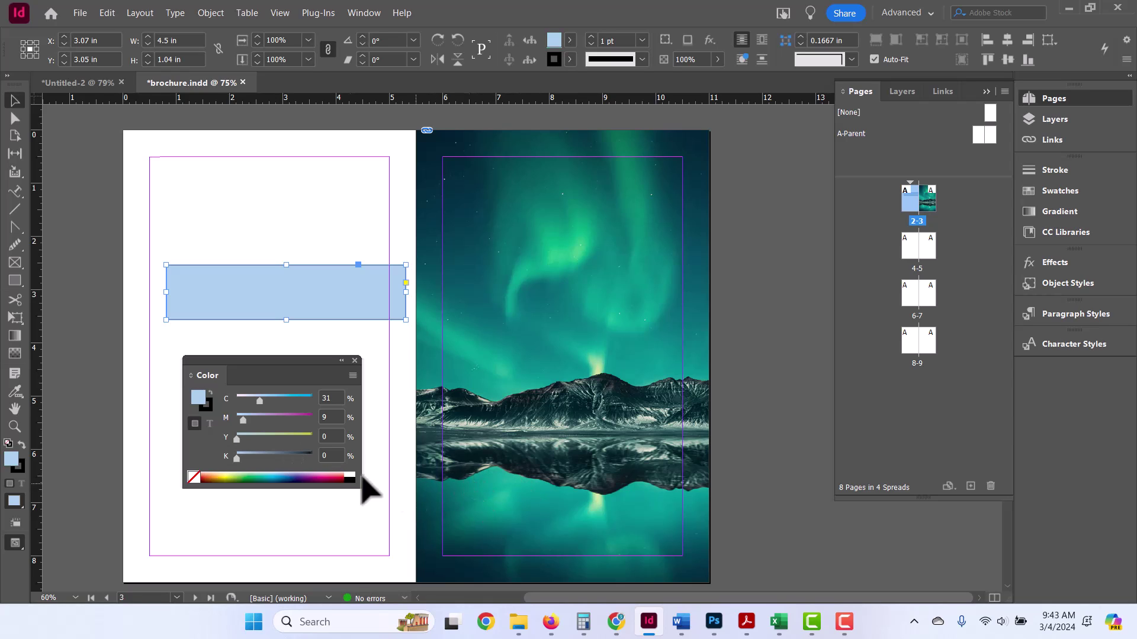
{"action": "left_click", "coordinate": [277, 477]}
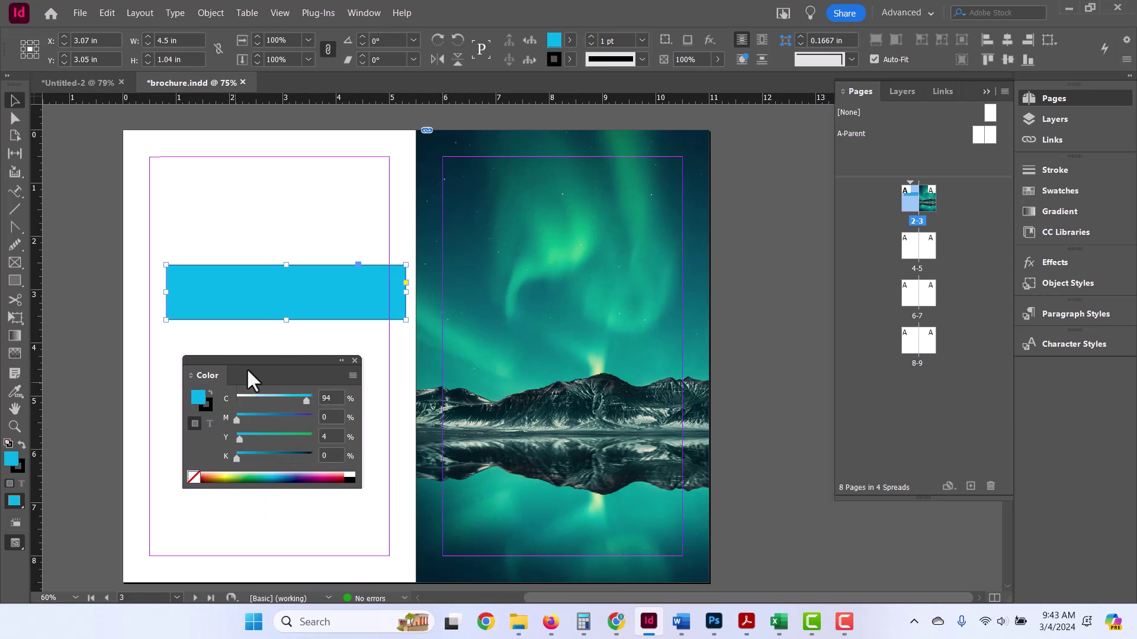
{"action": "left_click_drag", "start_coordinate": [322, 307], "coordinate": [595, 534]}
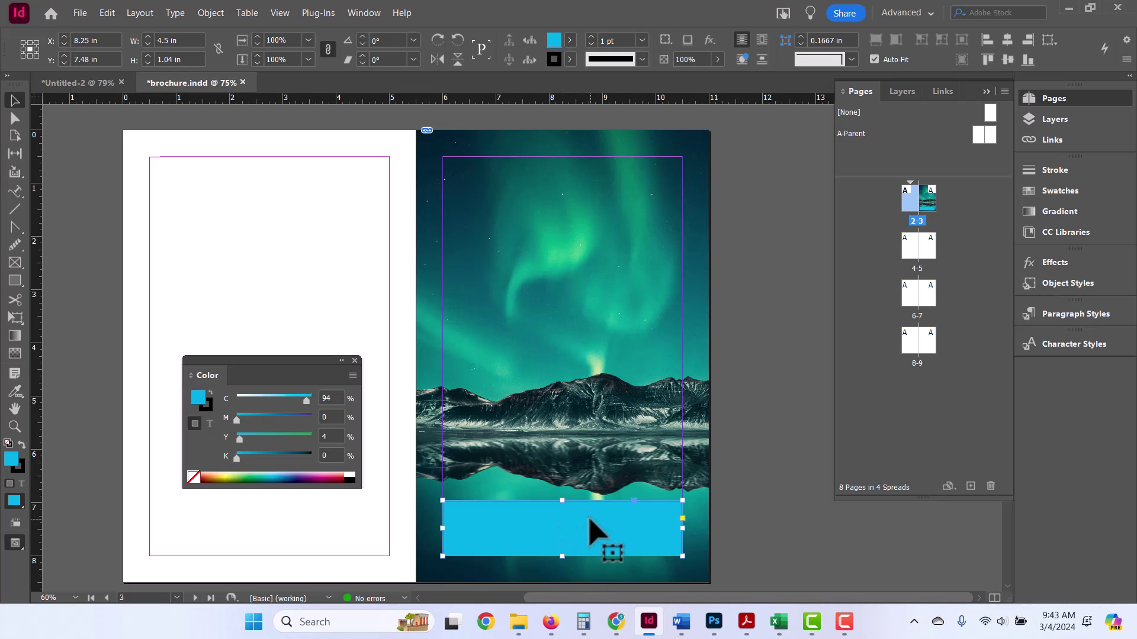
Step: Try placing the rectangle beneath the image in Layer 1's stacking order, and return it above the image
{"action": "left_click", "coordinate": [1063, 118]}
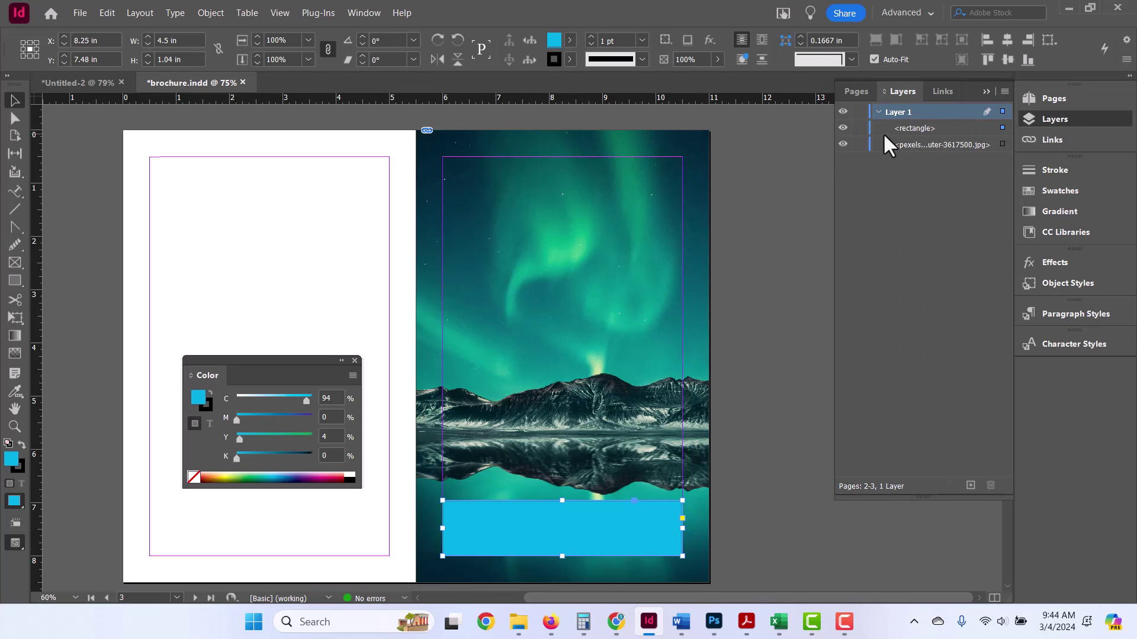
{"action": "left_click", "coordinate": [925, 131]}
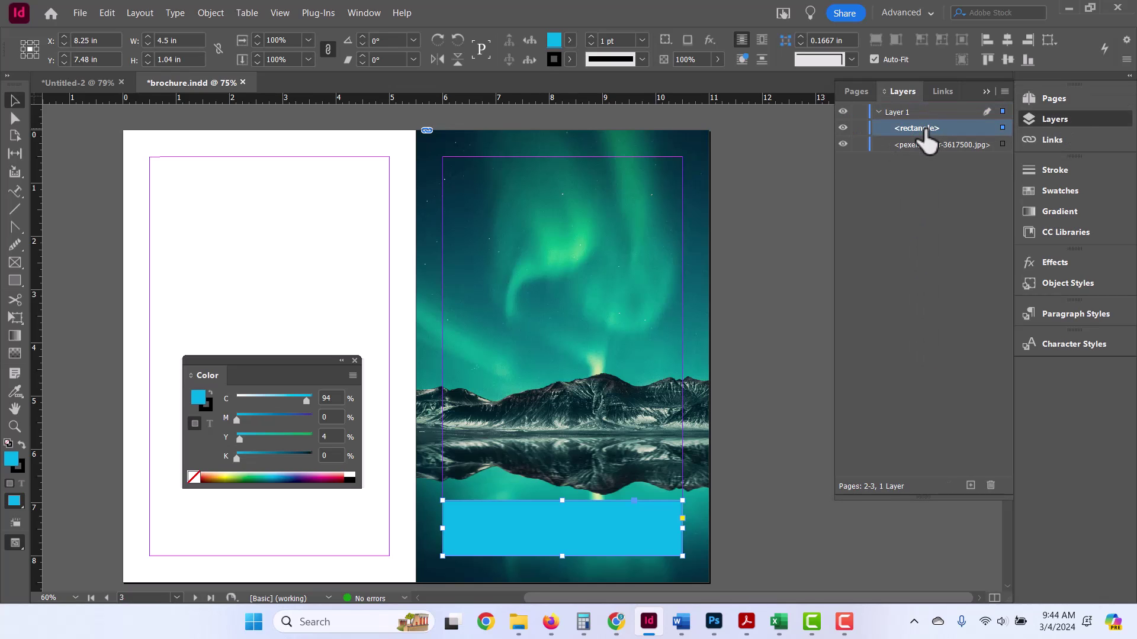
{"action": "left_click", "coordinate": [923, 146]}
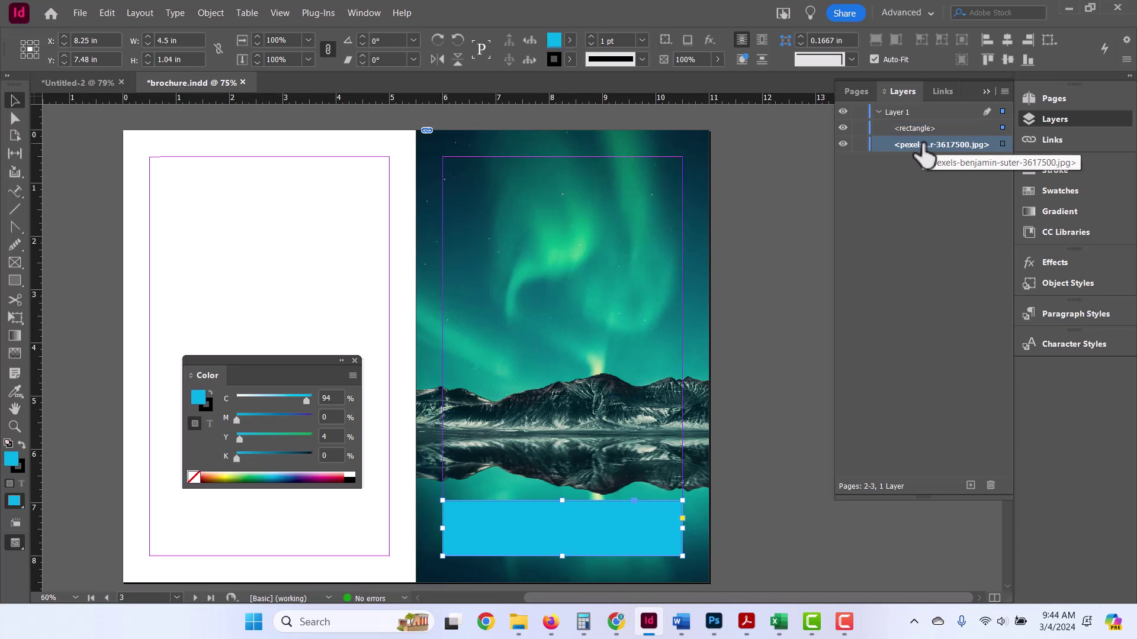
{"action": "left_click_drag", "start_coordinate": [929, 134], "coordinate": [923, 153]}
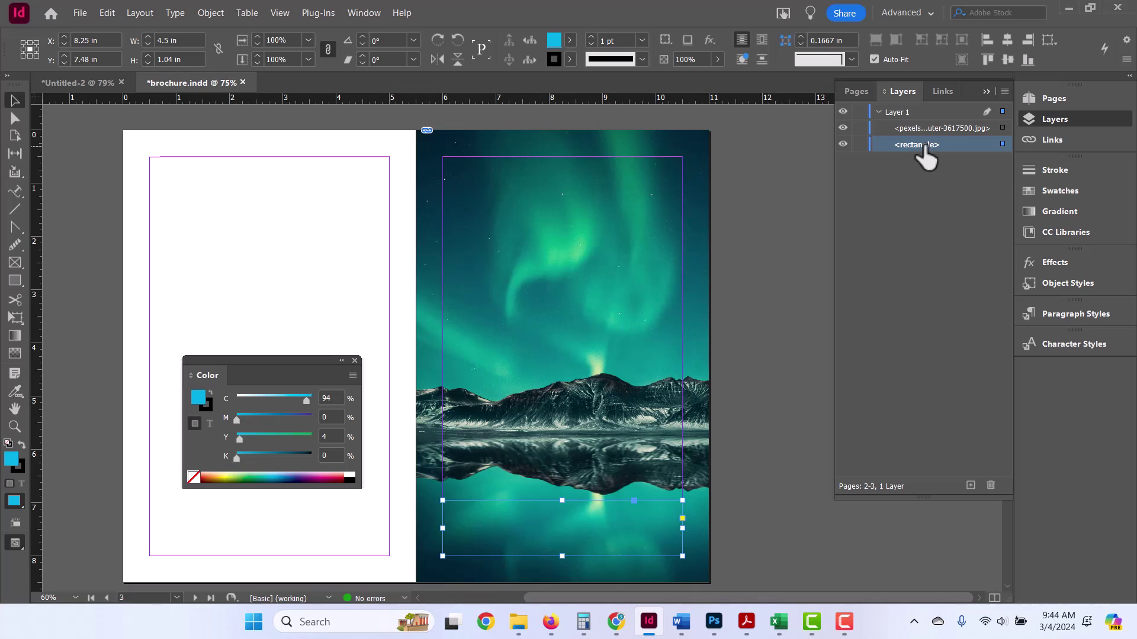
{"action": "left_click_drag", "start_coordinate": [941, 146], "coordinate": [936, 125]}
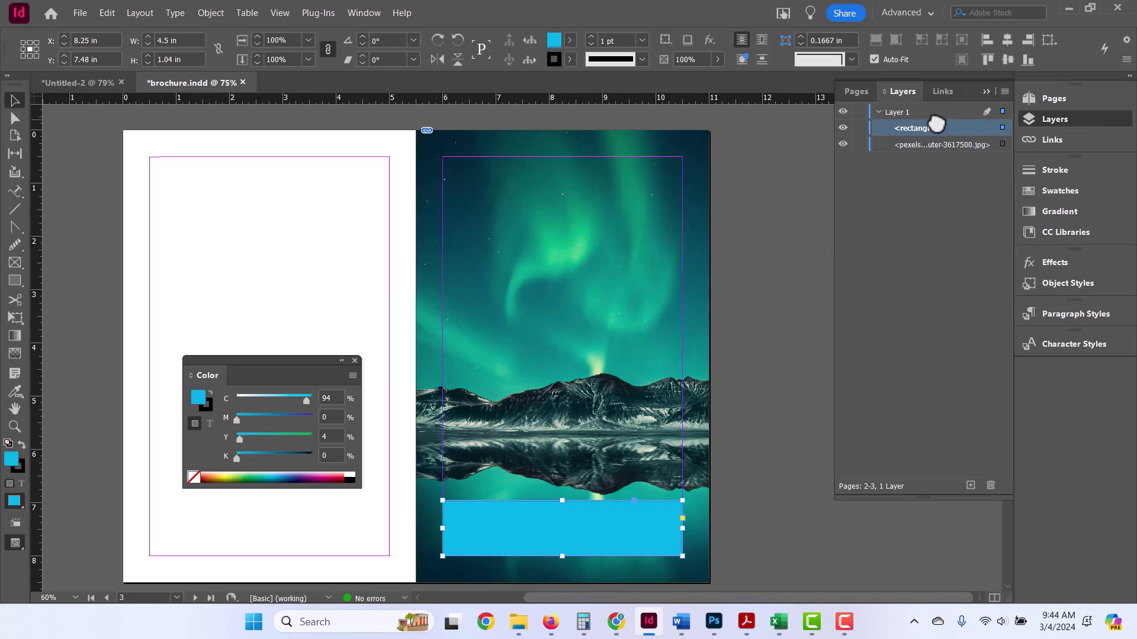